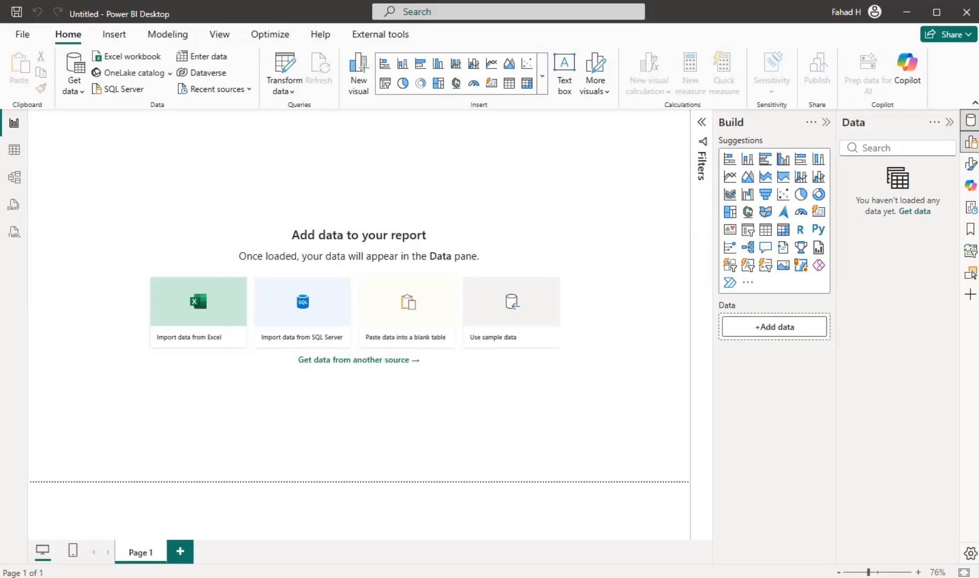
Load the financials table from the built-in sample data into the report and look over its fields.
click(568, 577)
click(486, 347)
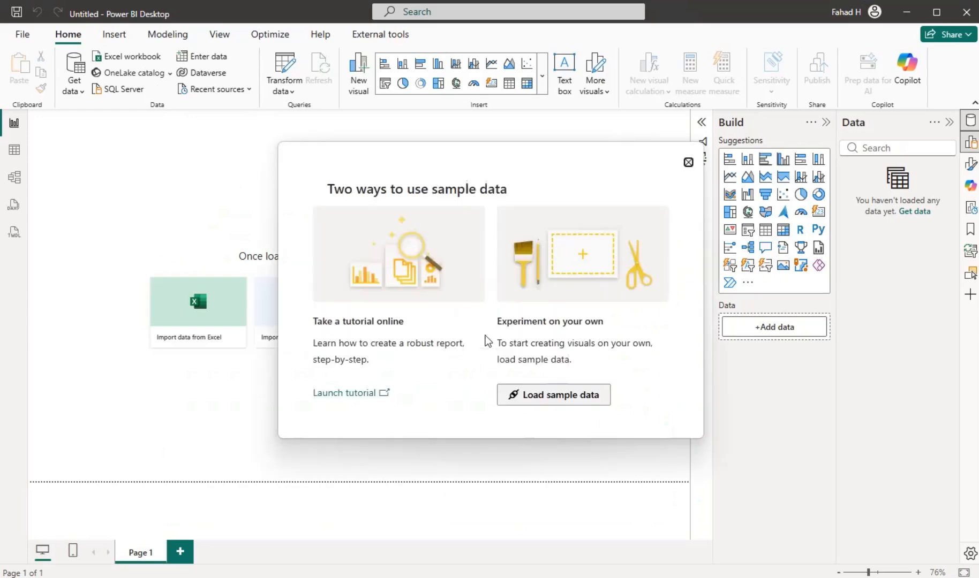
click(544, 398)
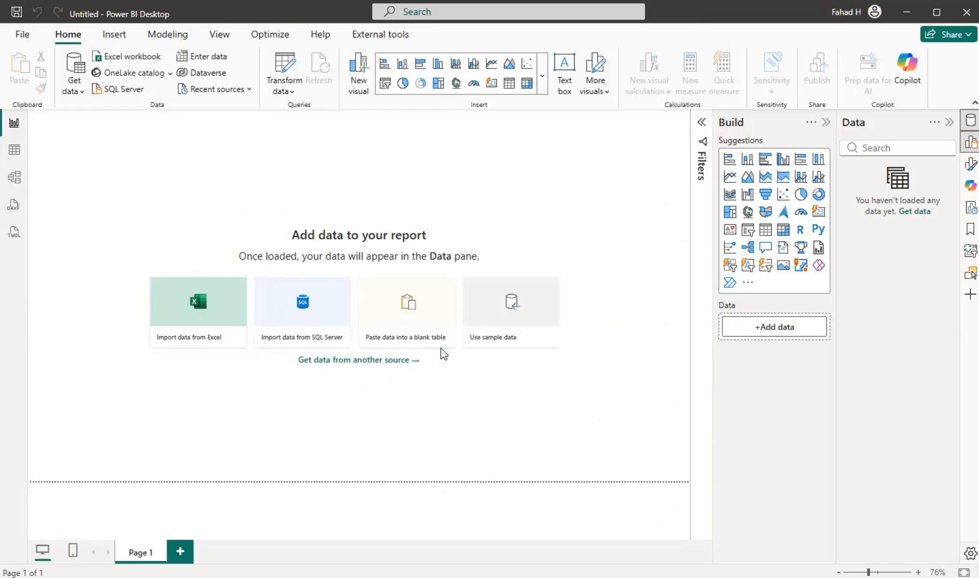
click(232, 164)
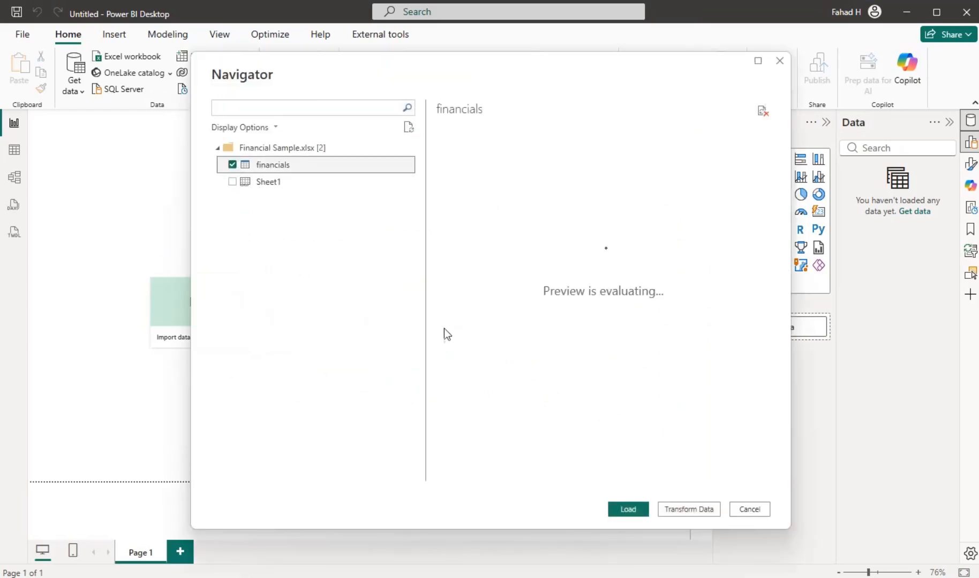
click(631, 514)
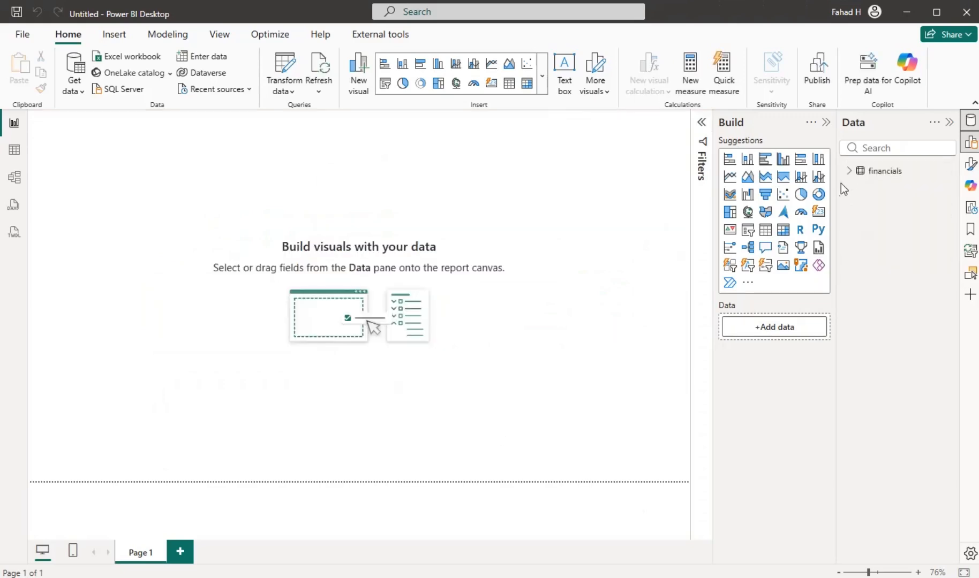
click(849, 172)
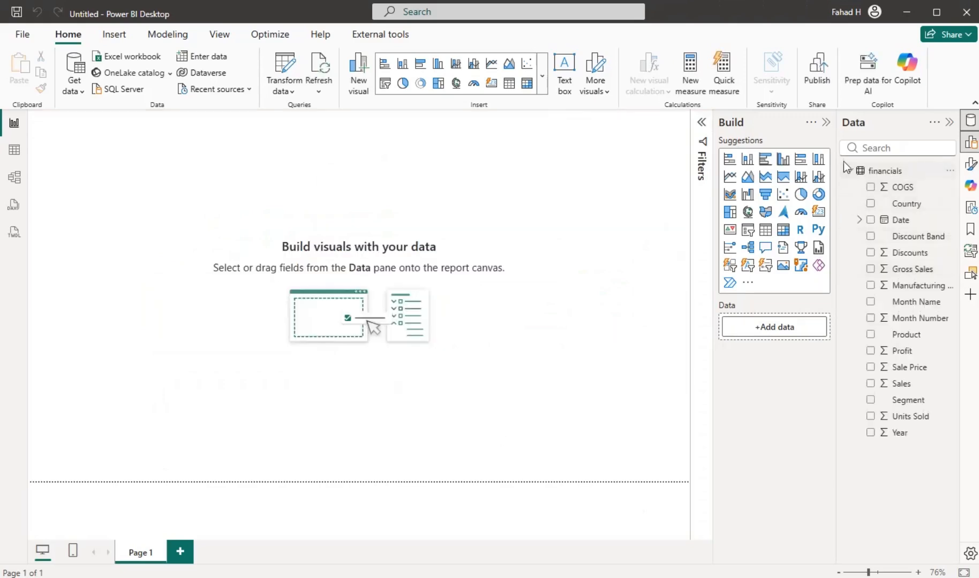
click(847, 169)
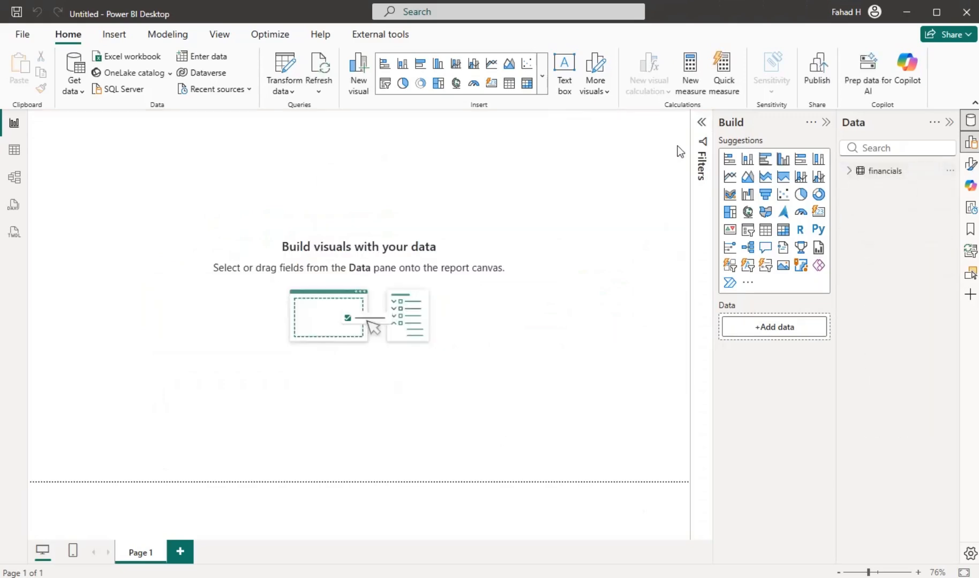
Show the Bookmarks pane and add a new bookmark for the current page.
click(213, 36)
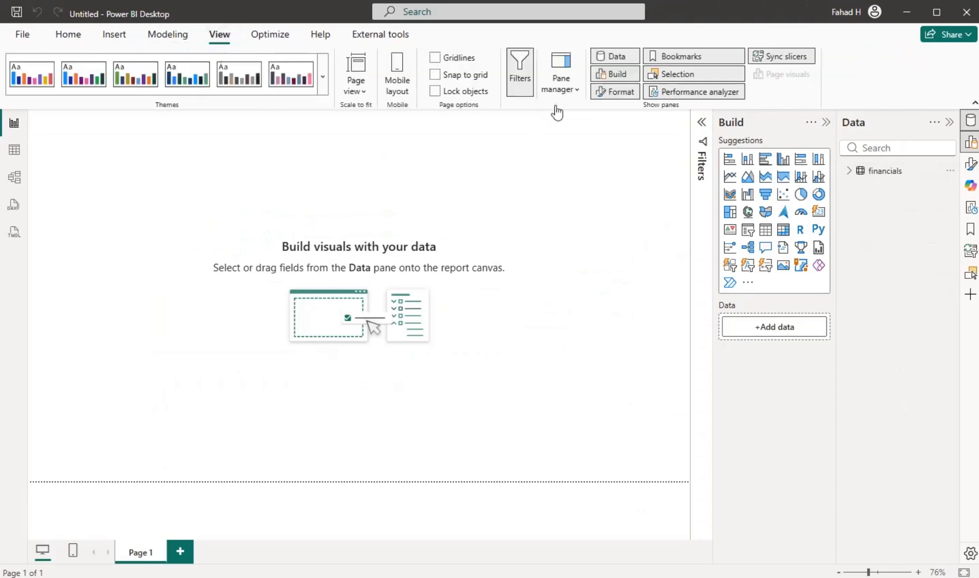
click(670, 59)
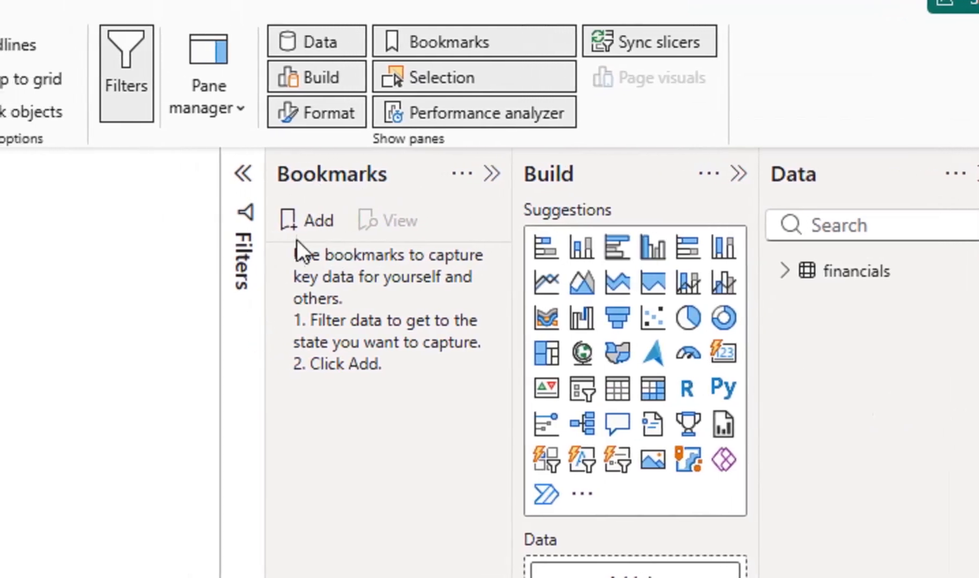
click(312, 236)
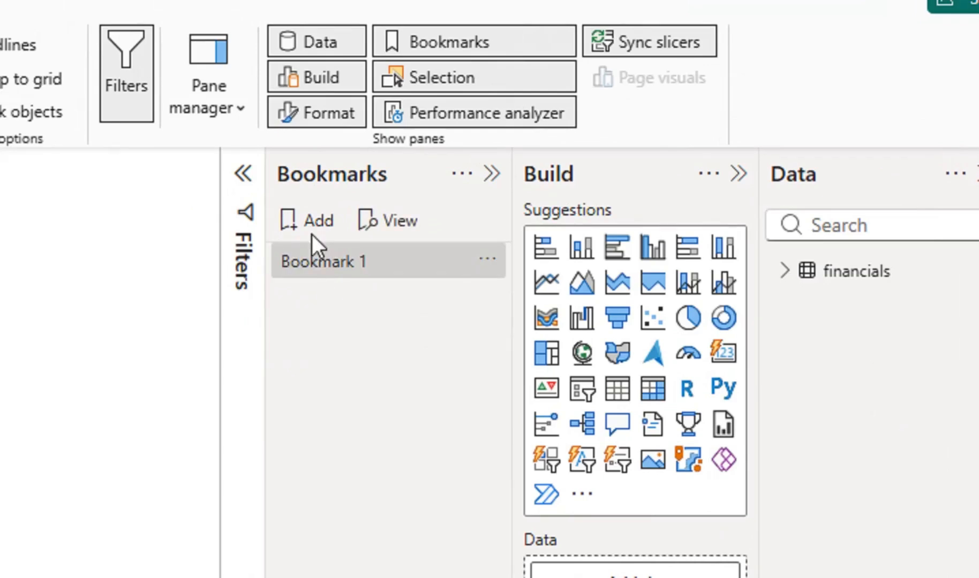
Rename the new bookmark as Toggle ON.
double_click(323, 261)
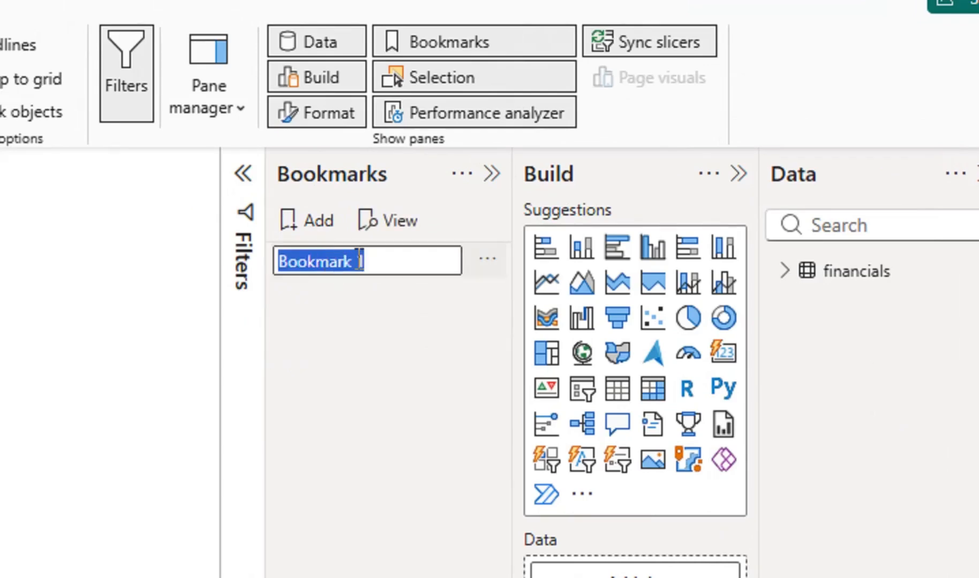
key(BackSpace)
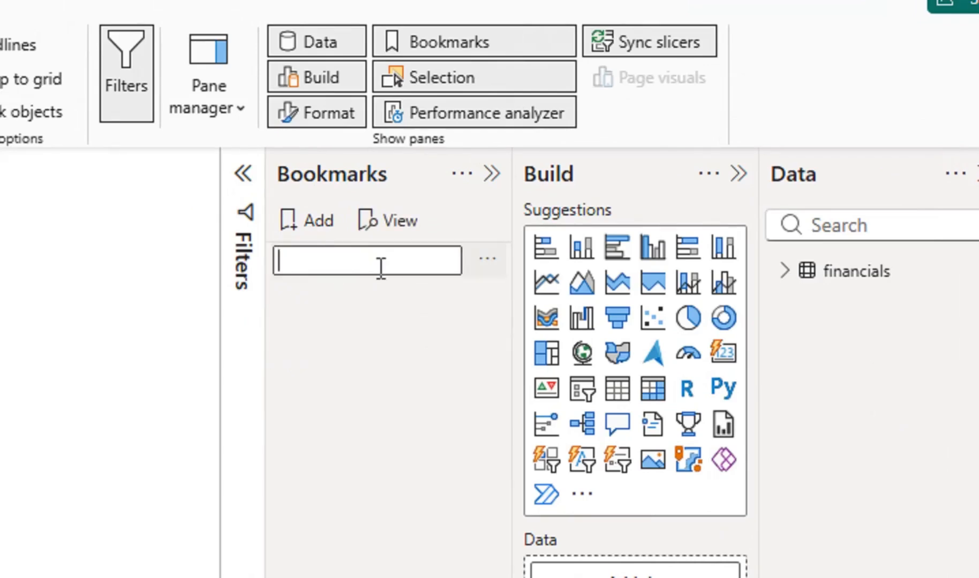
text(Too)
key(BackSpace)
text(gll)
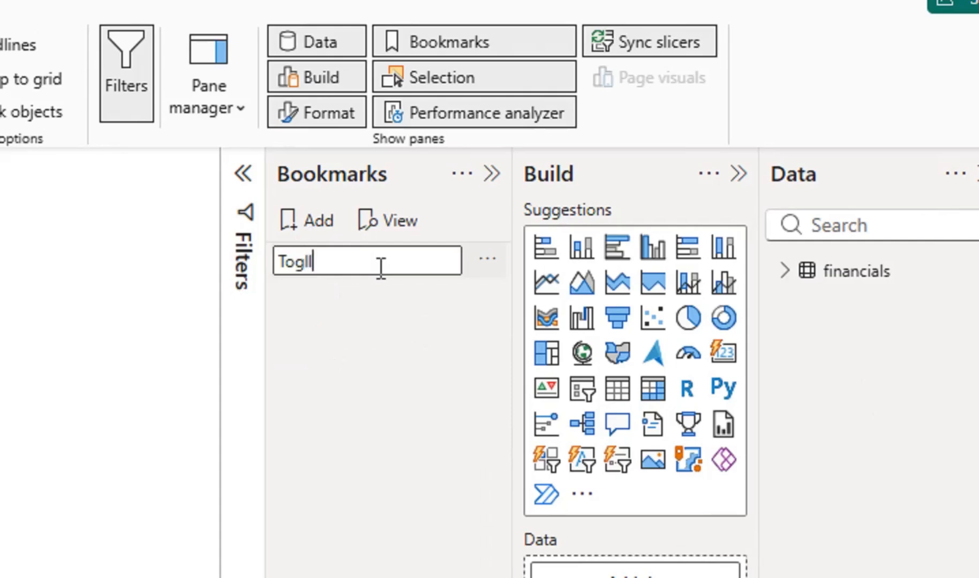
key(BackSpace)
key(BackSpace)
text(gle ON)
key(Return)
Add a second bookmark and name it Toggle OFF.
click(307, 221)
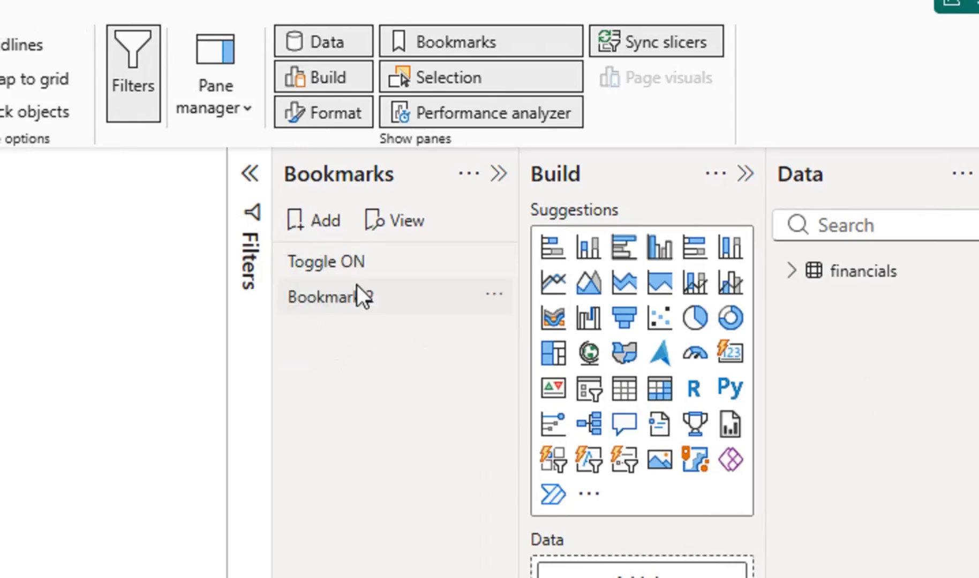
double_click(356, 298)
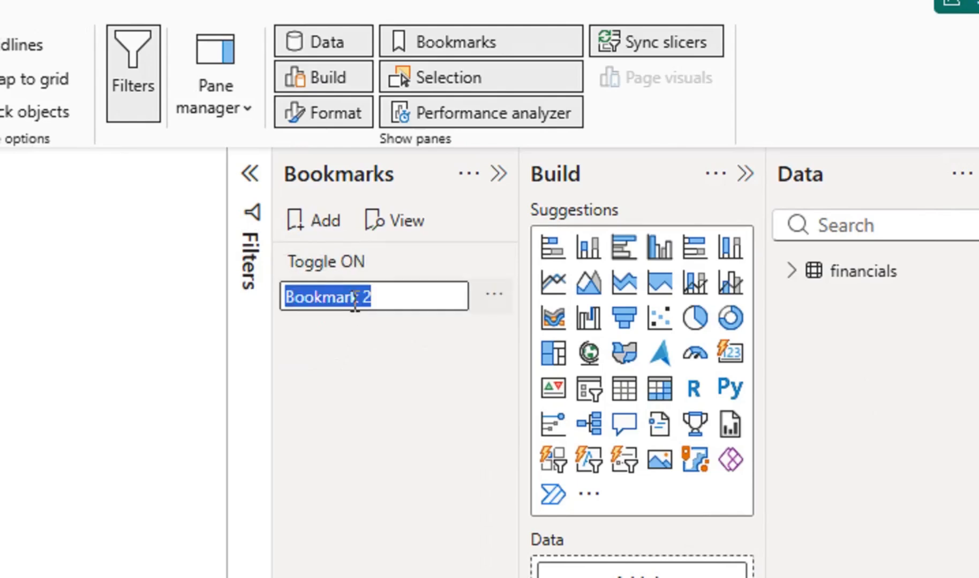
key(BackSpace)
text(Toggle )
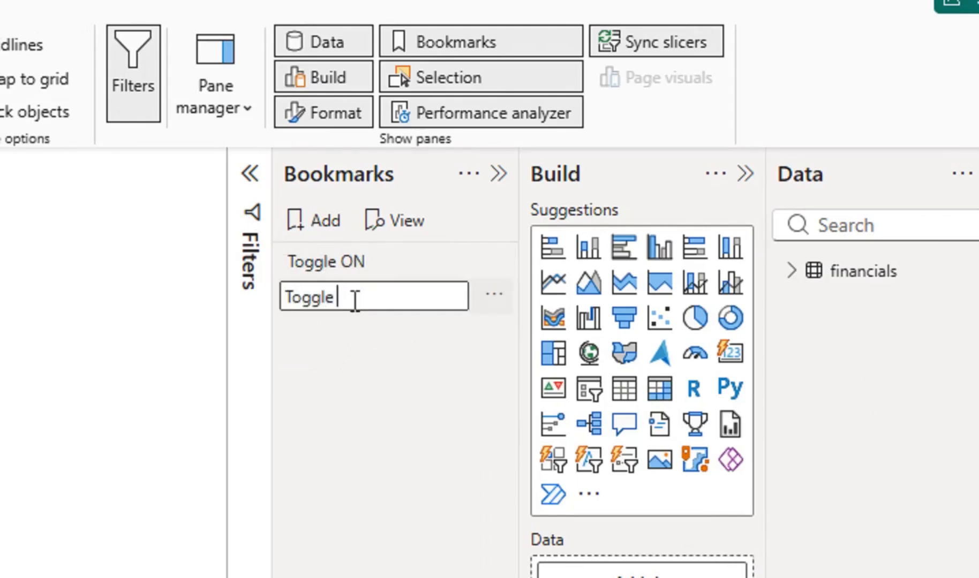
text(OFF)
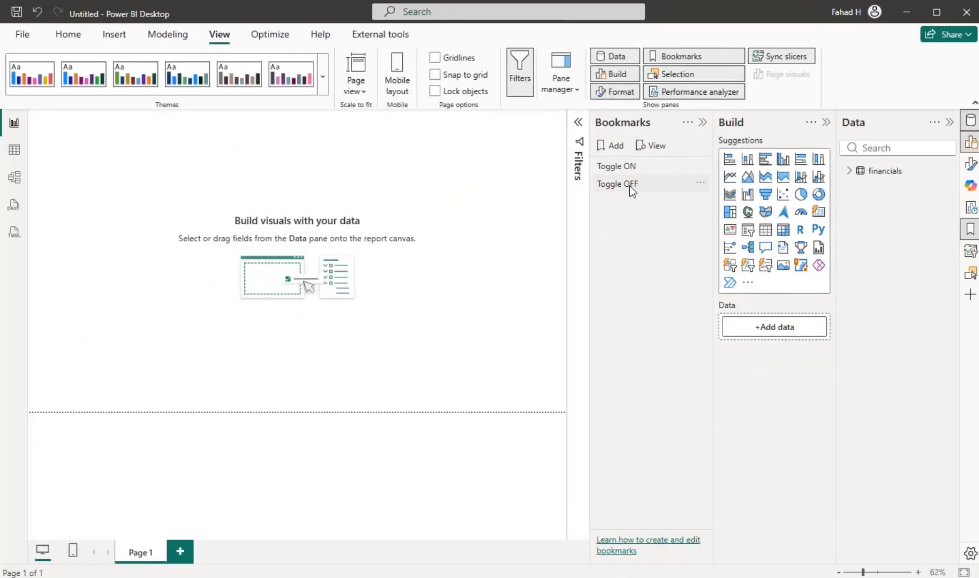
key(Return)
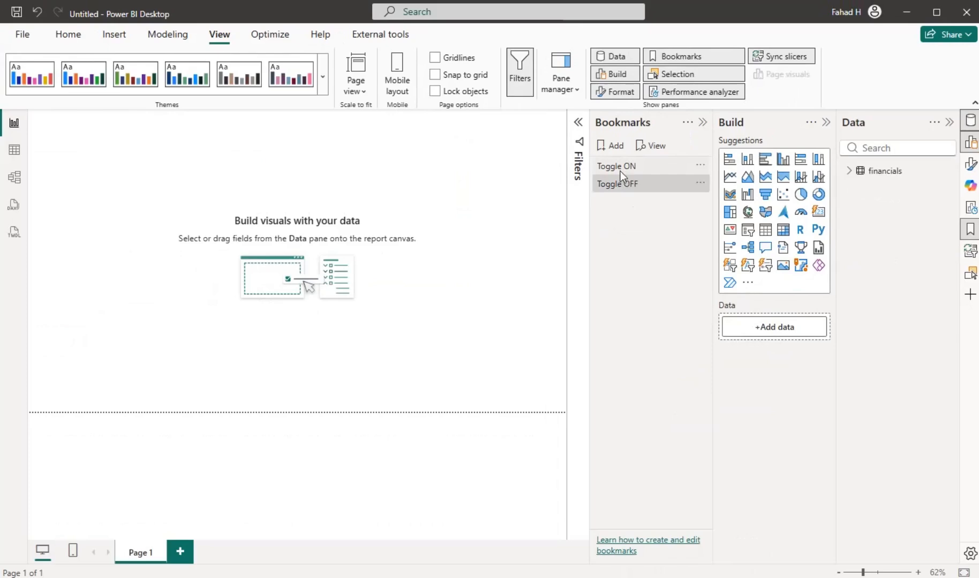
Insert a bookmark navigator and move it down from the page's upper corner into the open canvas area.
click(112, 44)
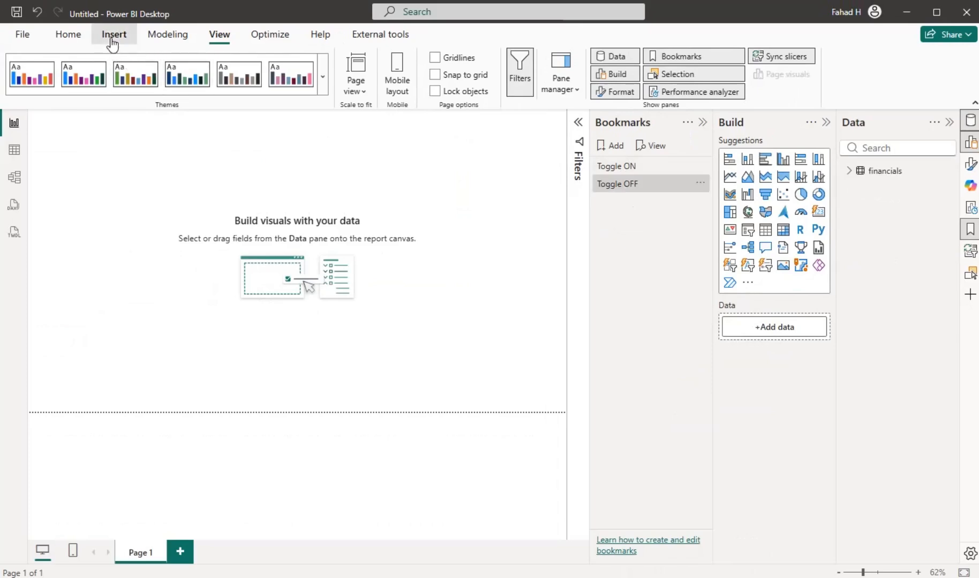
click(601, 83)
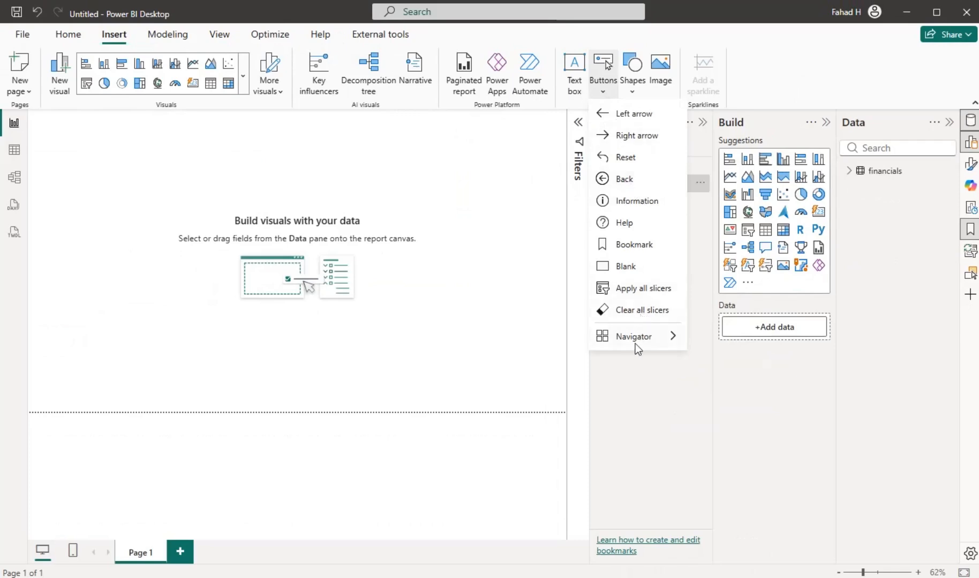
mouse_move(635, 340)
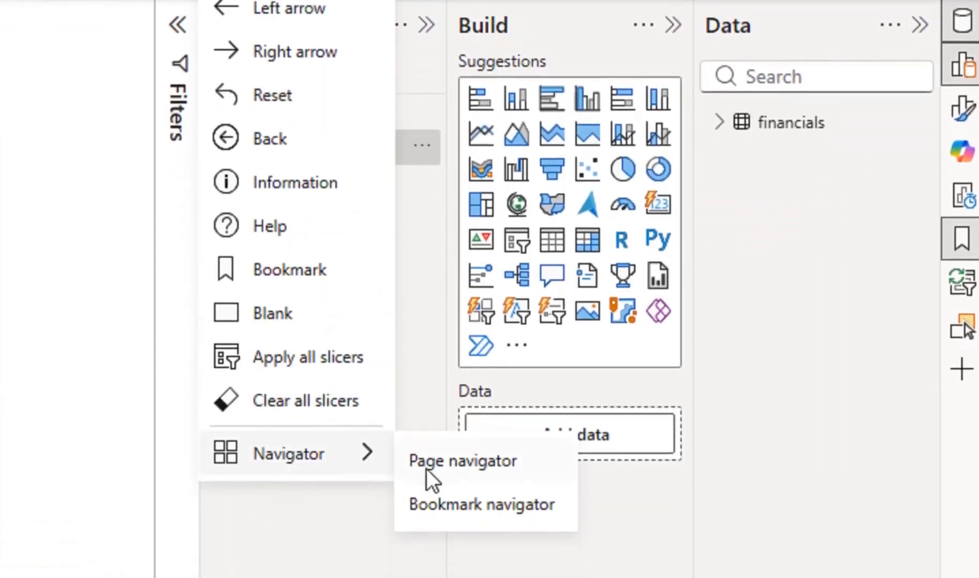
click(426, 422)
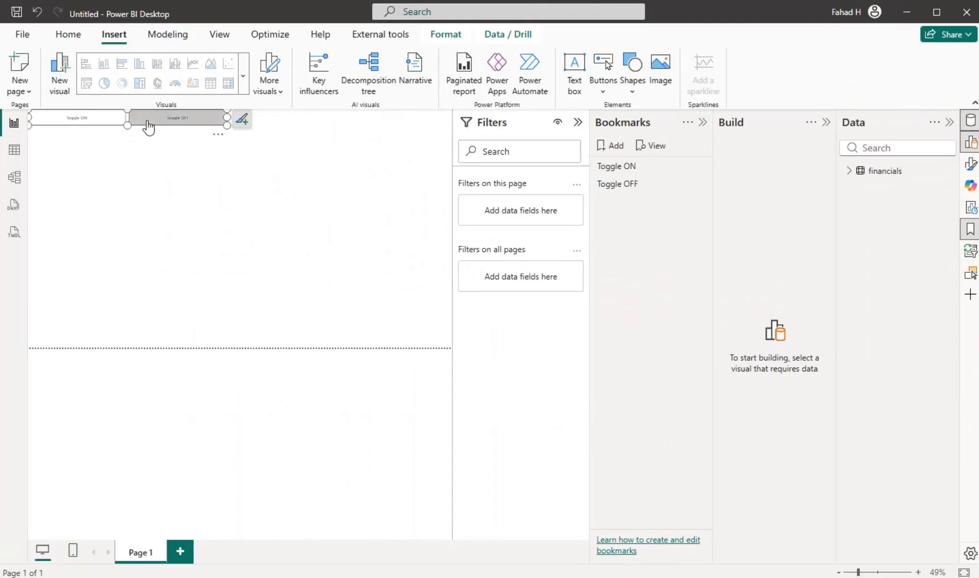
drag(146, 127, 234, 239)
scroll(246, 248, up, 3)
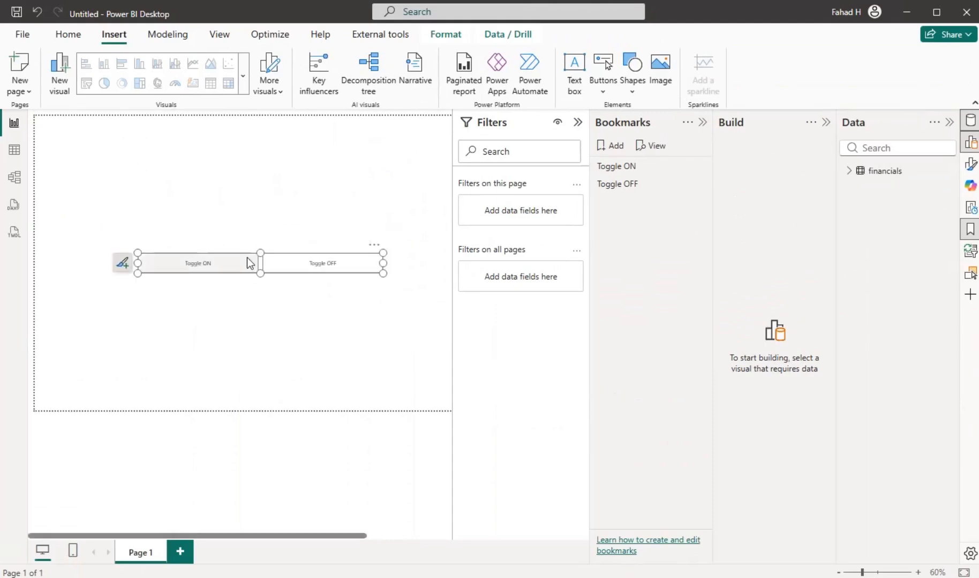
mouse_move(312, 317)
mouse_down()
mouse_move(346, 321)
mouse_move(295, 308)
mouse_up()
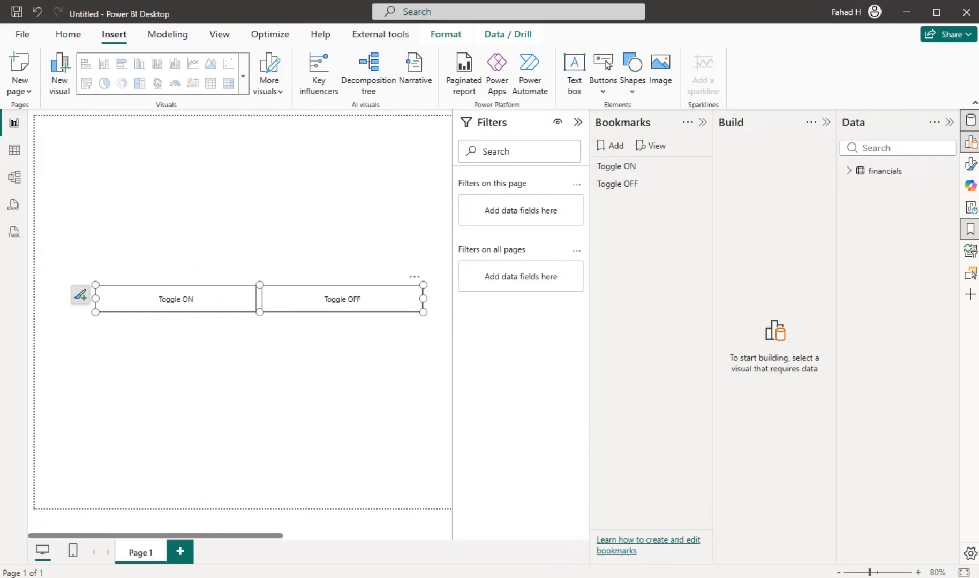
Switch to the browser and copy the black large circle character (U+2B24) from the UnicodePlus page.
click(536, 577)
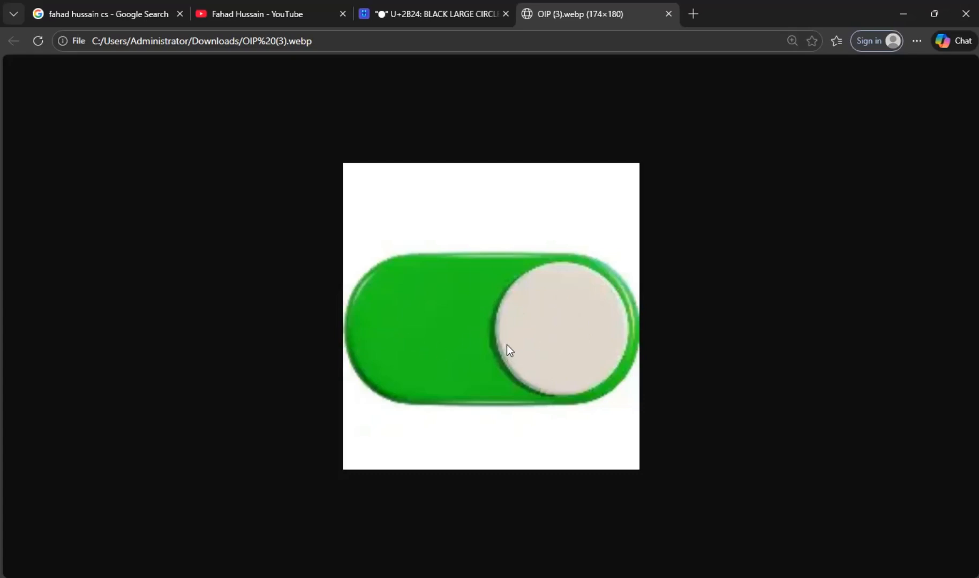
click(411, 15)
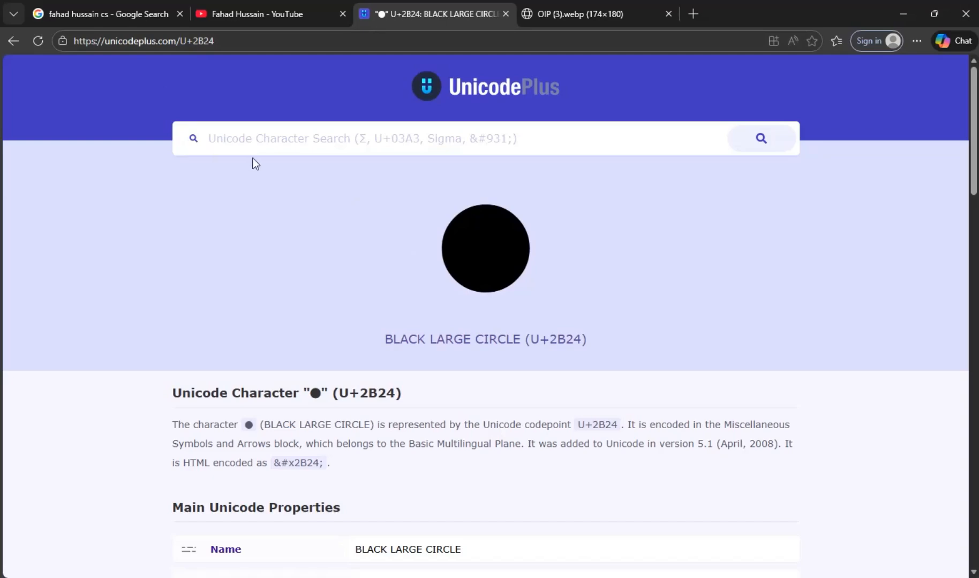
drag(447, 249, 509, 249)
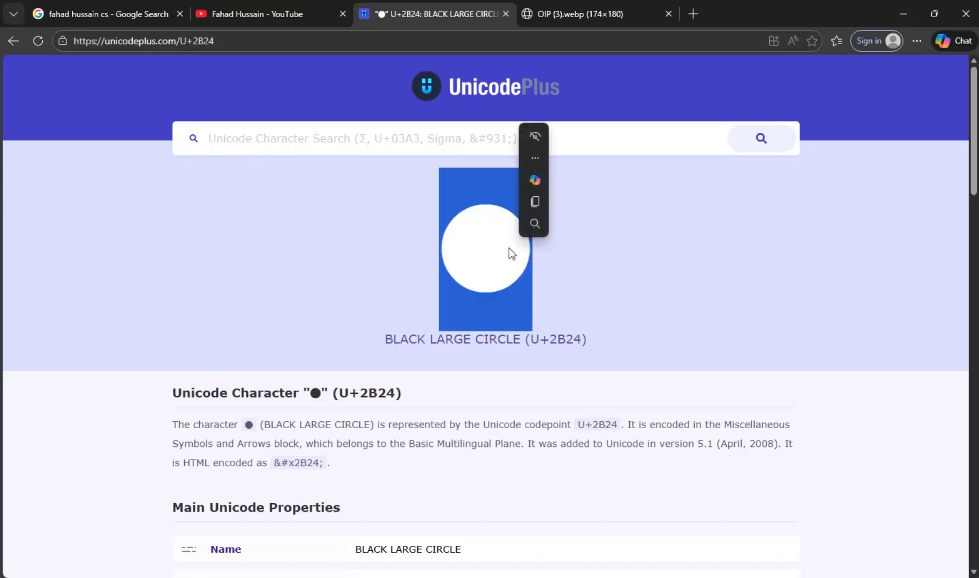
key(ctrl+c)
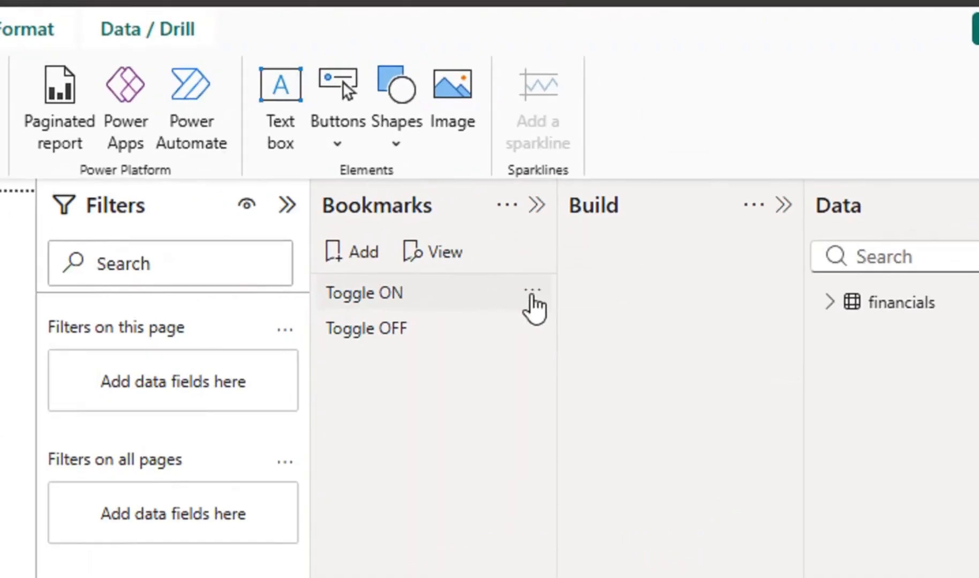
Put the Toggle ON bookmark into a new bookmark group and expand that group.
click(532, 294)
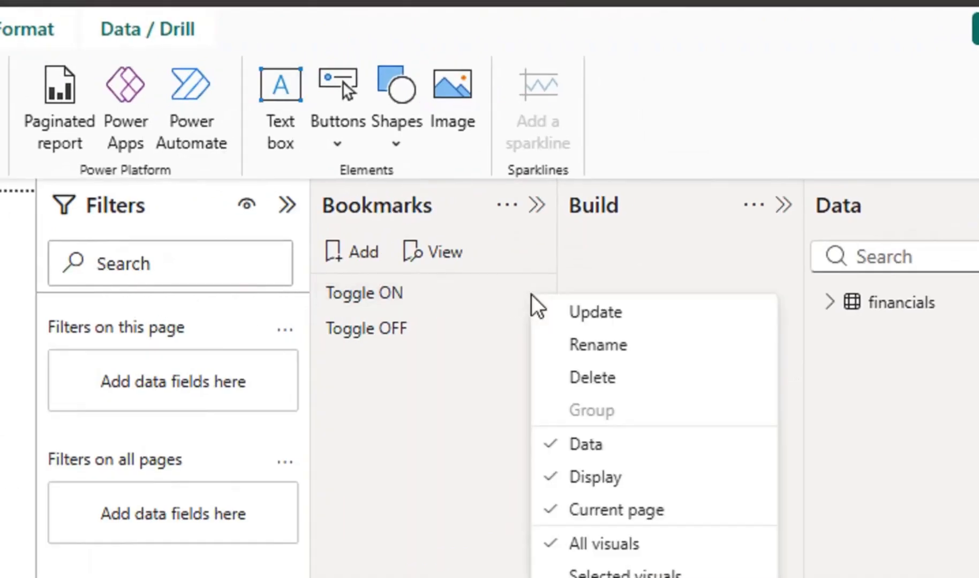
click(433, 339)
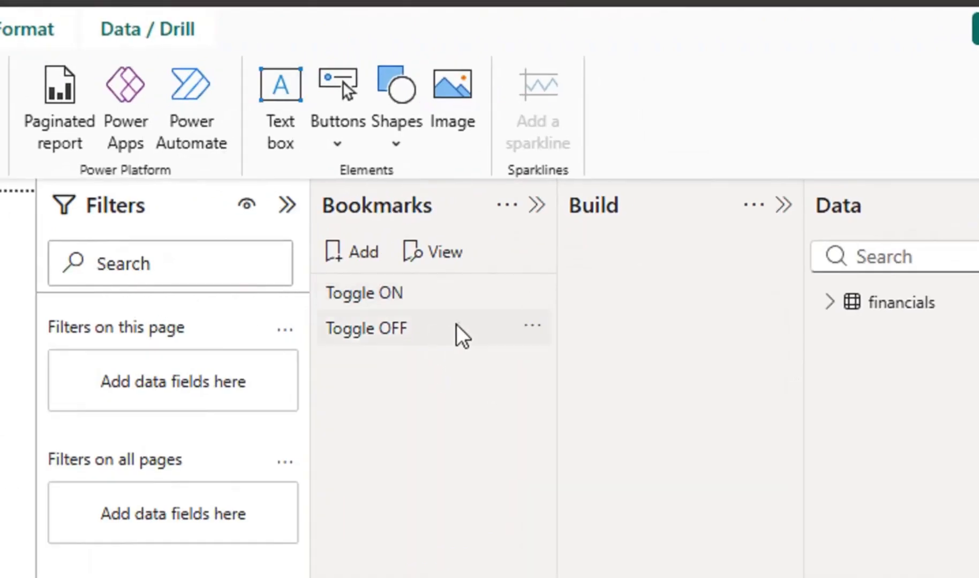
click(529, 295)
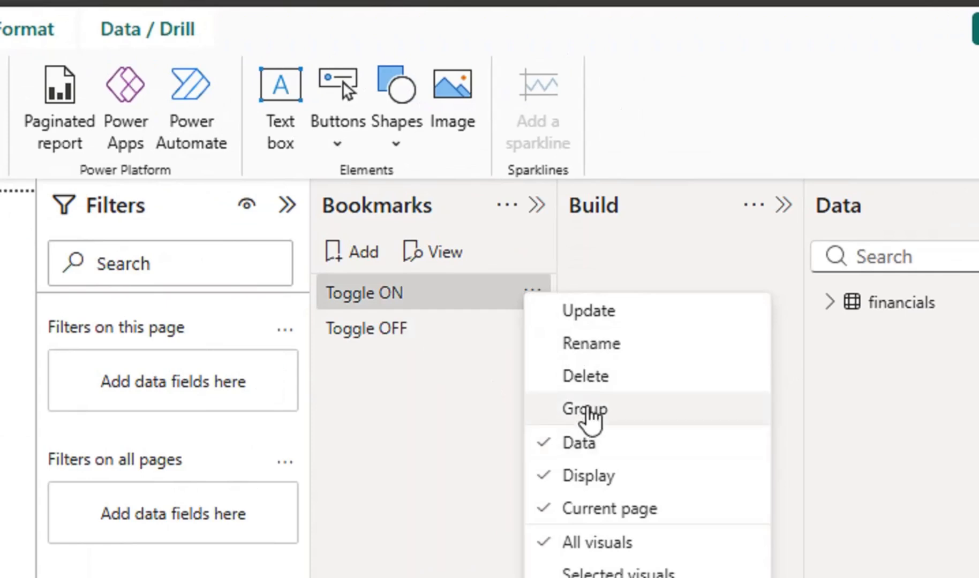
click(428, 336)
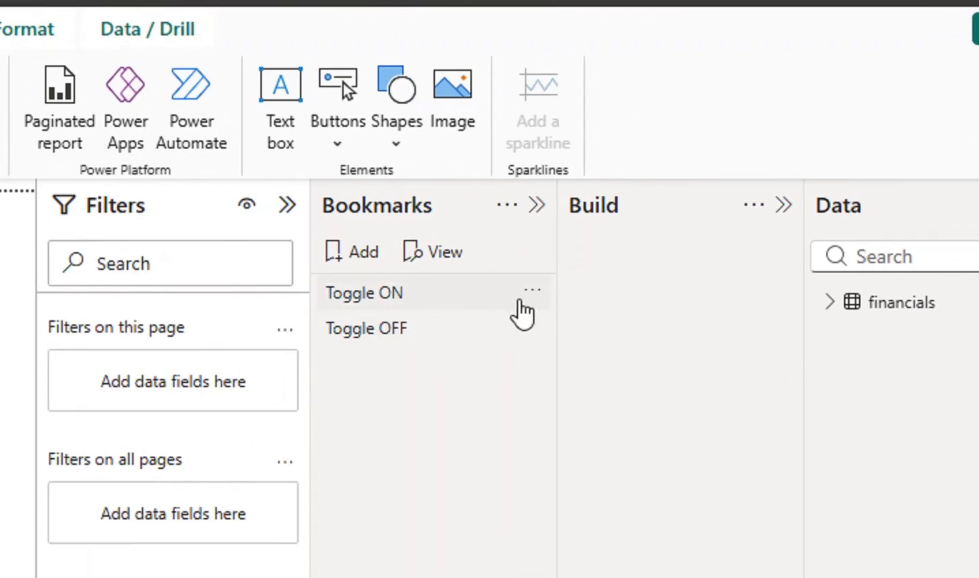
click(532, 292)
click(589, 411)
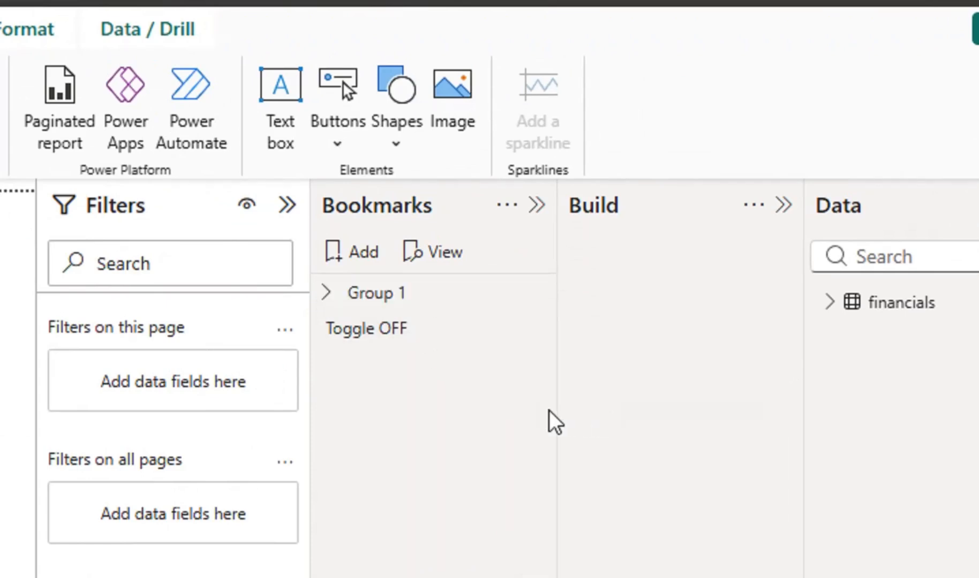
click(328, 296)
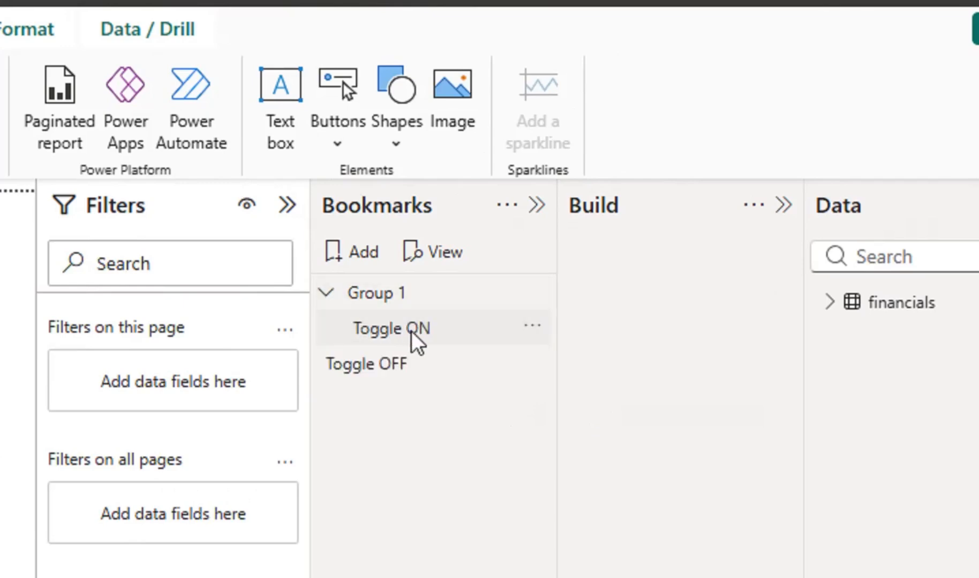
Rename the grouped Toggle ON bookmark to the copied black circle character ⬤.
double_click(411, 340)
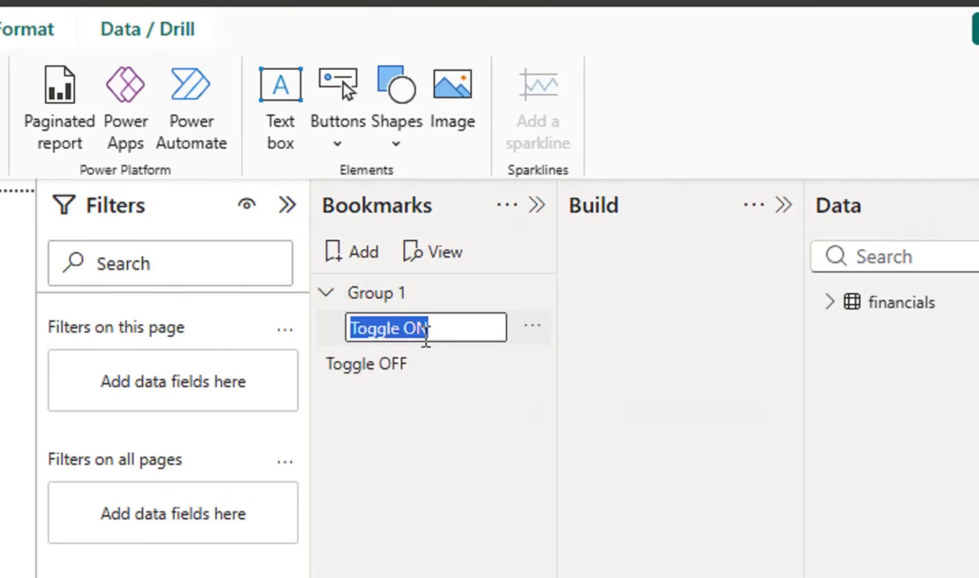
key(BackSpace)
key(ctrl+v)
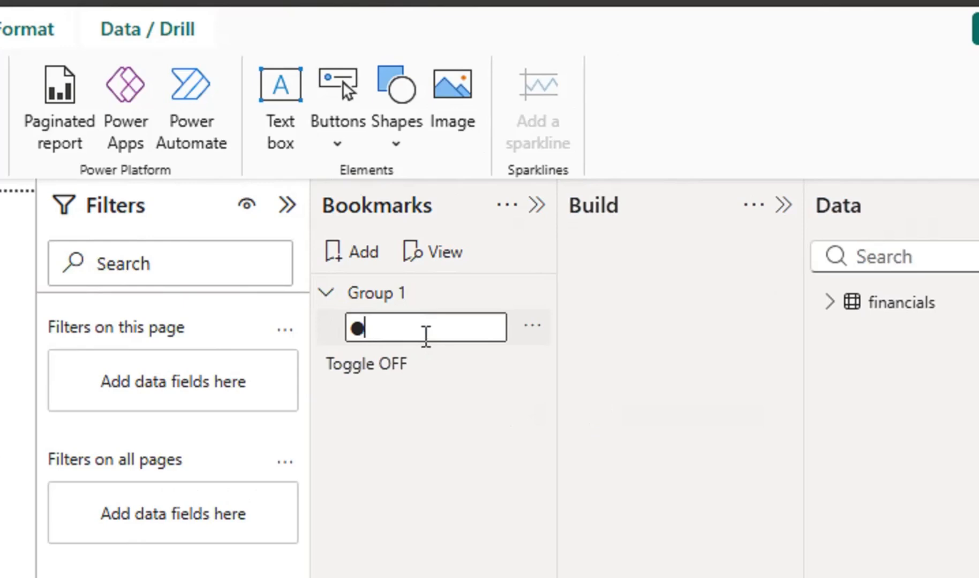
Rename the bookmark group as Toggle ON.
click(394, 297)
double_click(392, 294)
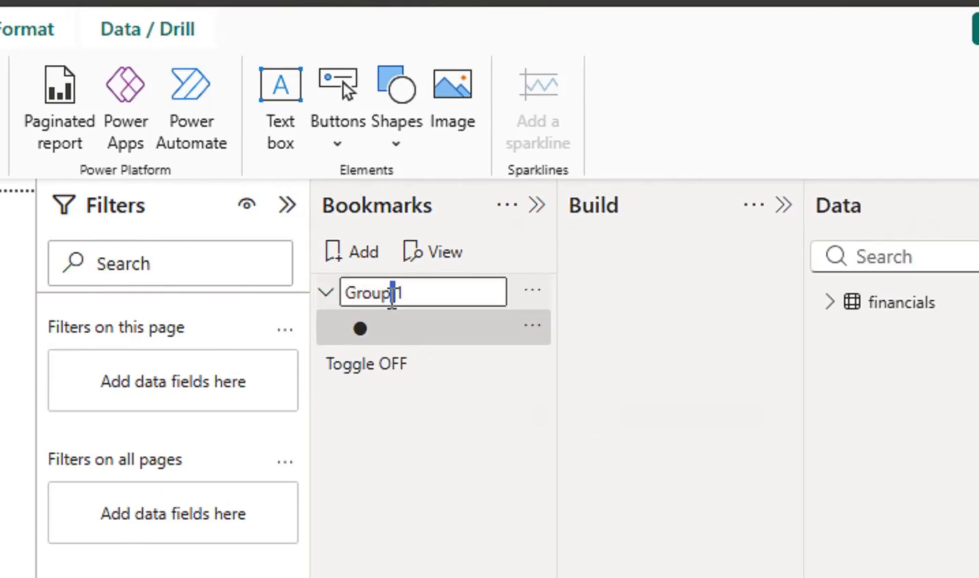
triple_click(392, 299)
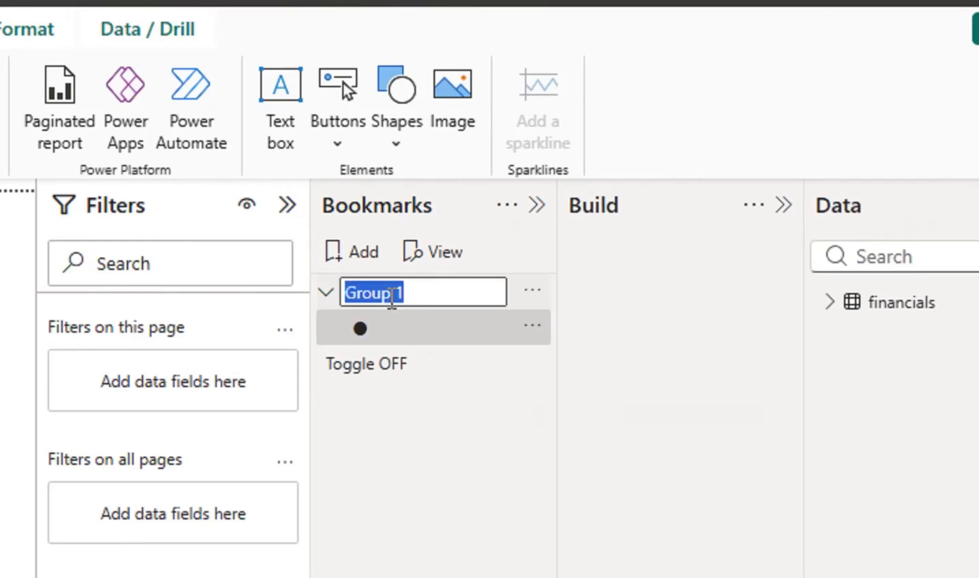
key(BackSpace)
text(Tog)
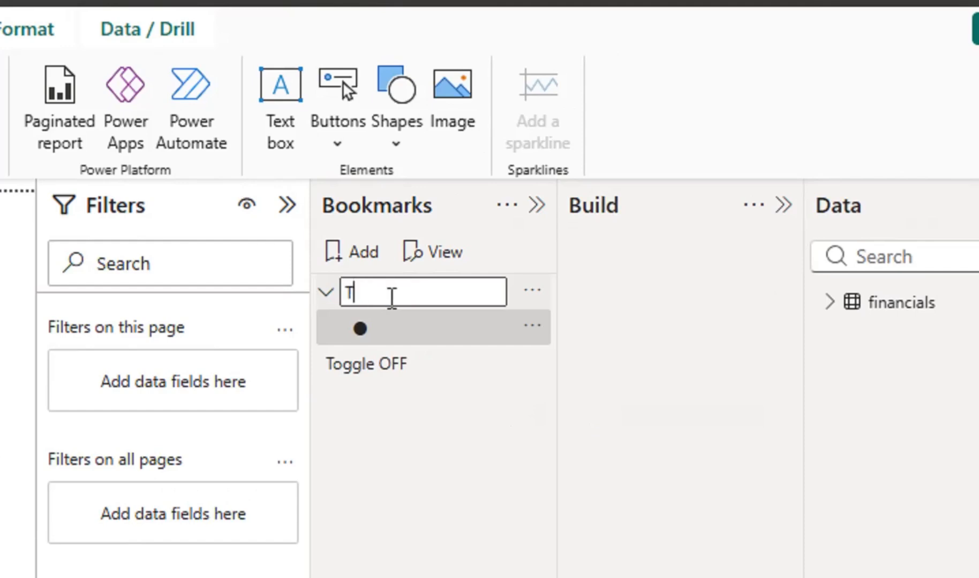
text(gle ON)
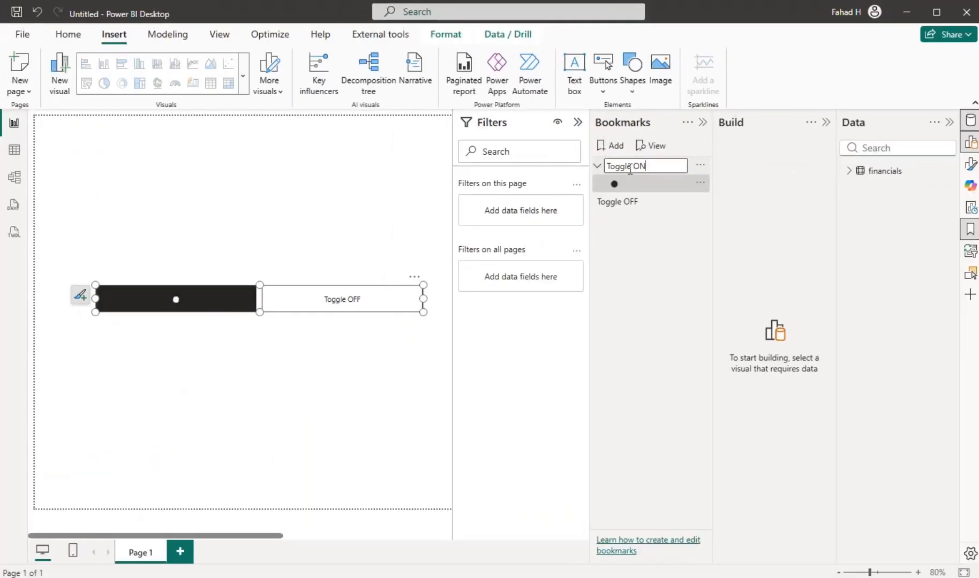
key(Return)
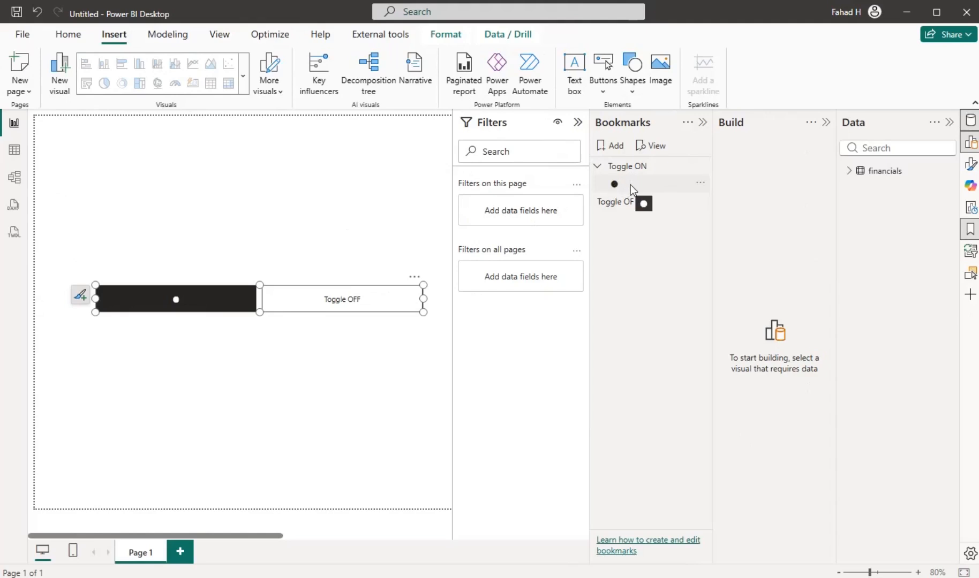
Allow deselection on the bookmark navigator, launching Toggle OFF on deselection and hiding the deselection bookmark.
click(971, 164)
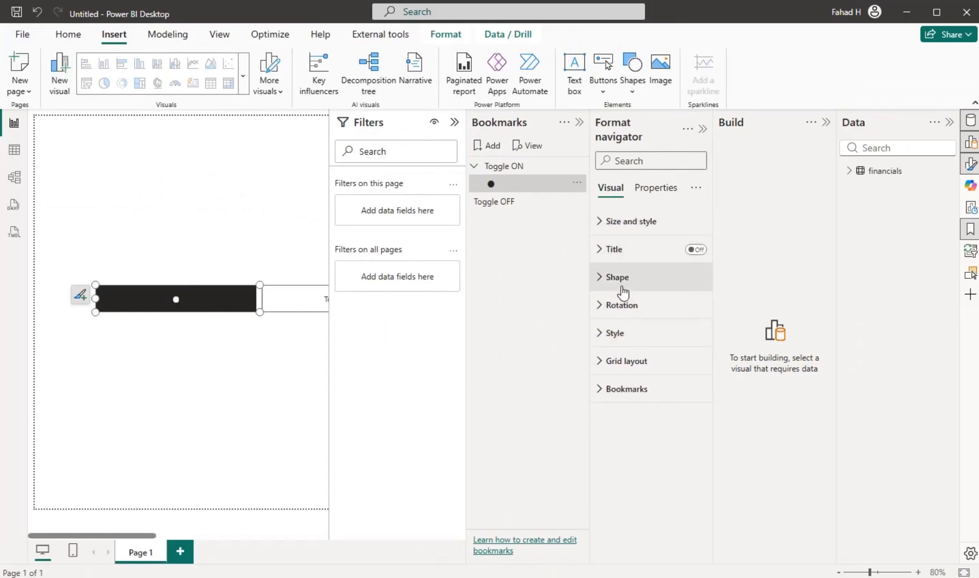
click(643, 402)
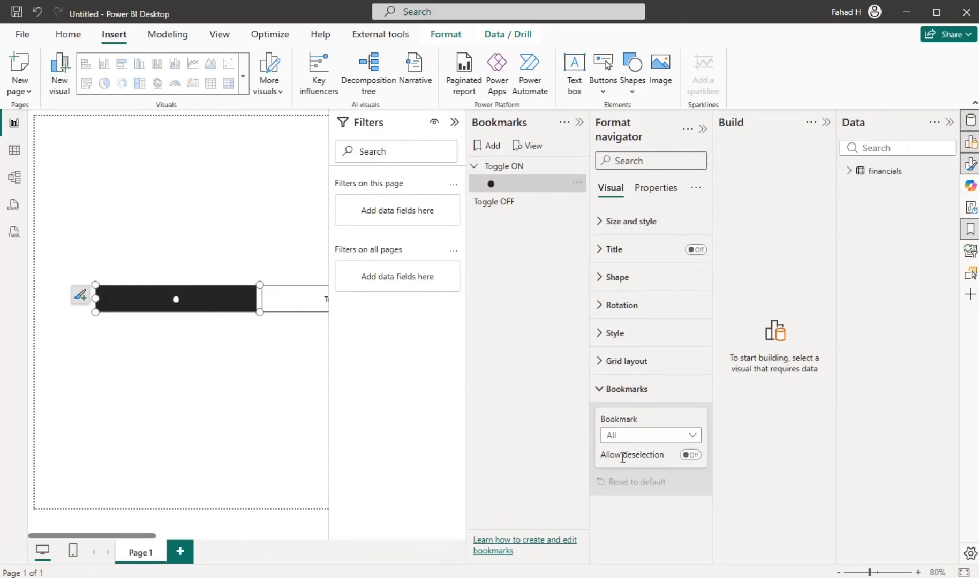
click(693, 457)
click(669, 489)
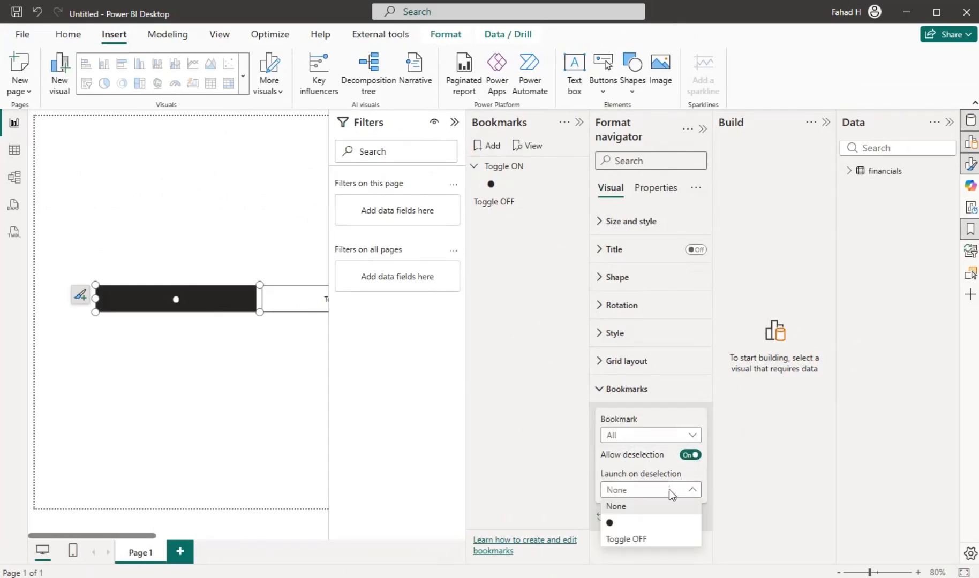
click(636, 539)
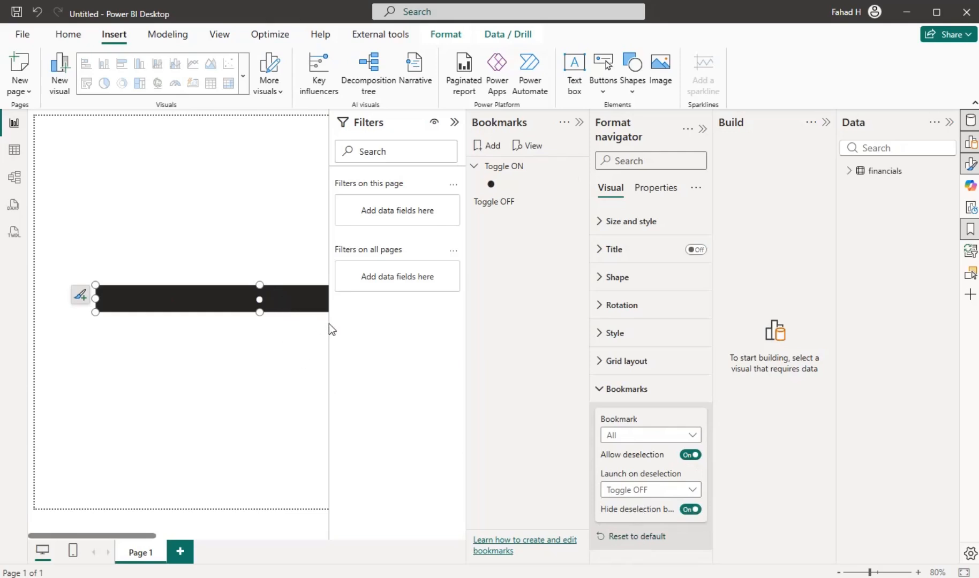
Move the bookmark navigator slightly up and closer to the page's left edge.
drag(297, 319, 254, 284)
scroll(209, 318, down, 2)
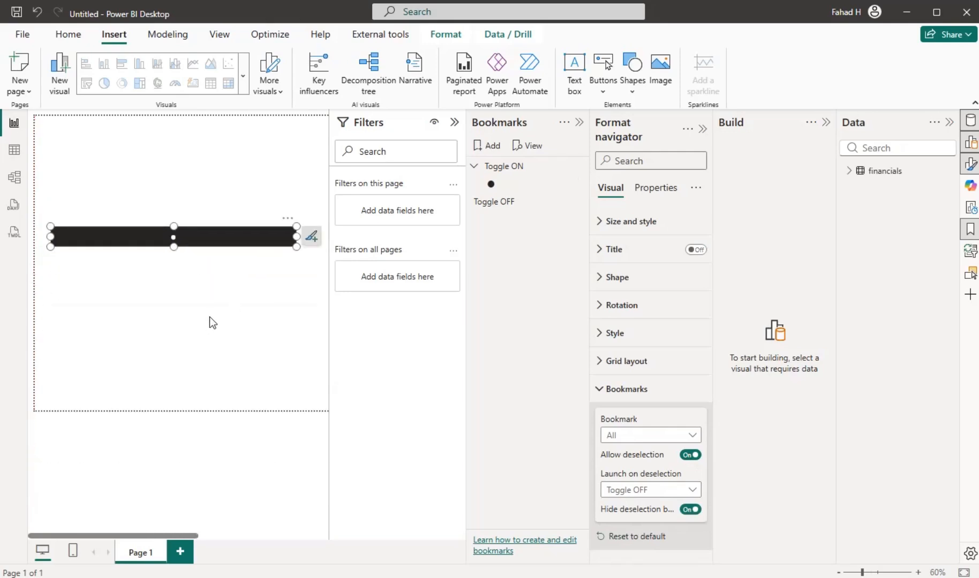
scroll(223, 289, up, 2)
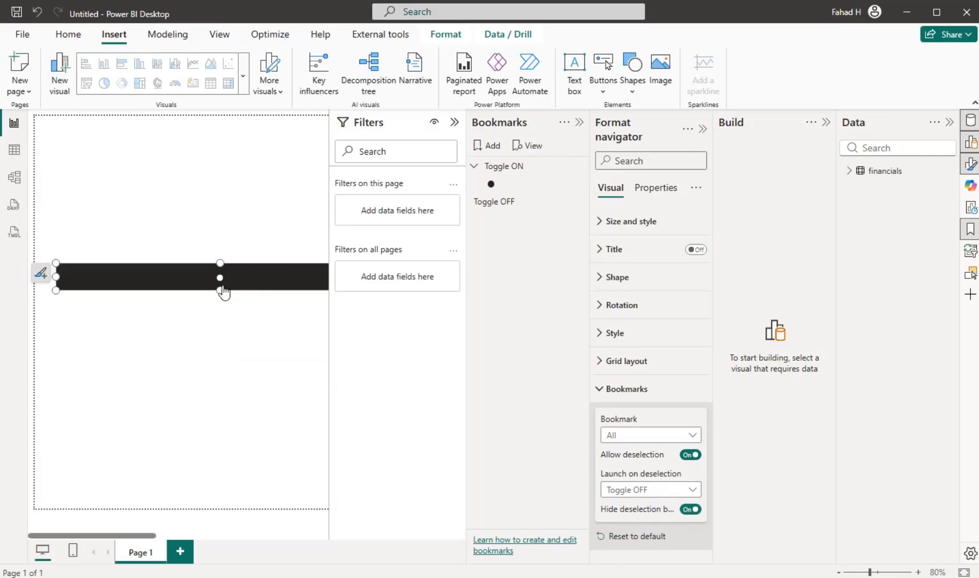
For the navigator's Default style state, set the text size to 30 and align the text horizontally left.
click(629, 336)
scroll(633, 375, down, 3)
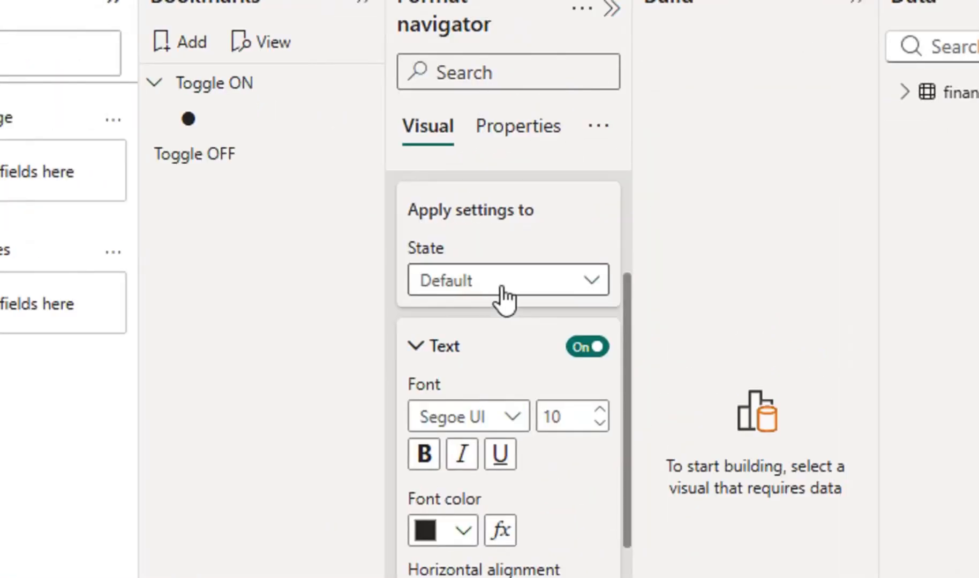
click(649, 267)
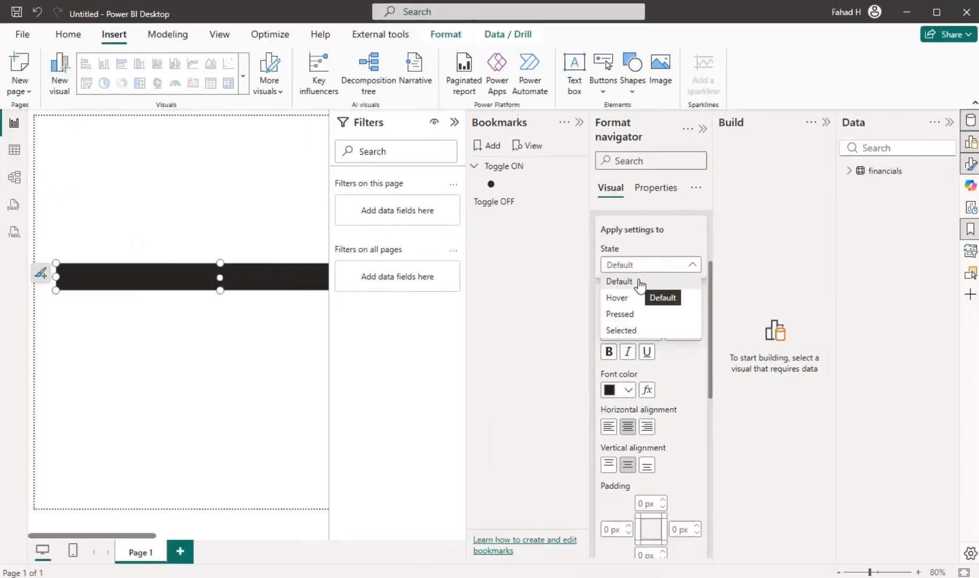
click(485, 316)
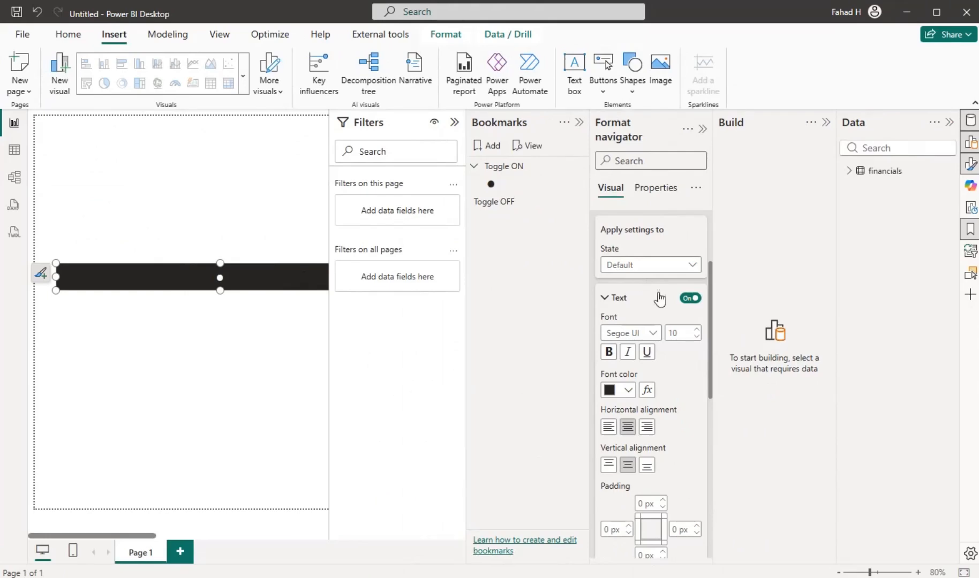
click(684, 333)
text(30)
click(608, 427)
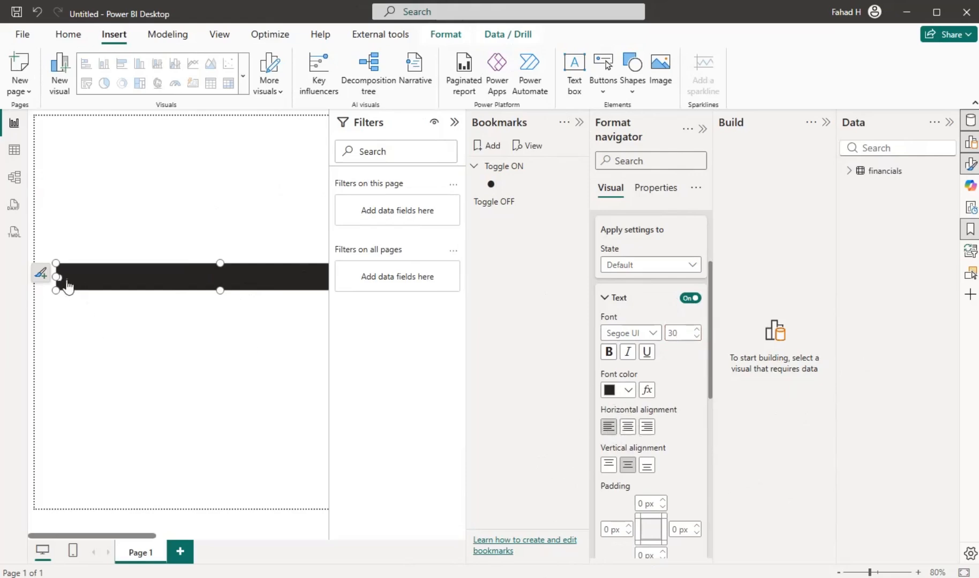
Review the text, fill and border options of the navigator's Default style and the list of button states.
scroll(665, 465, down, 3)
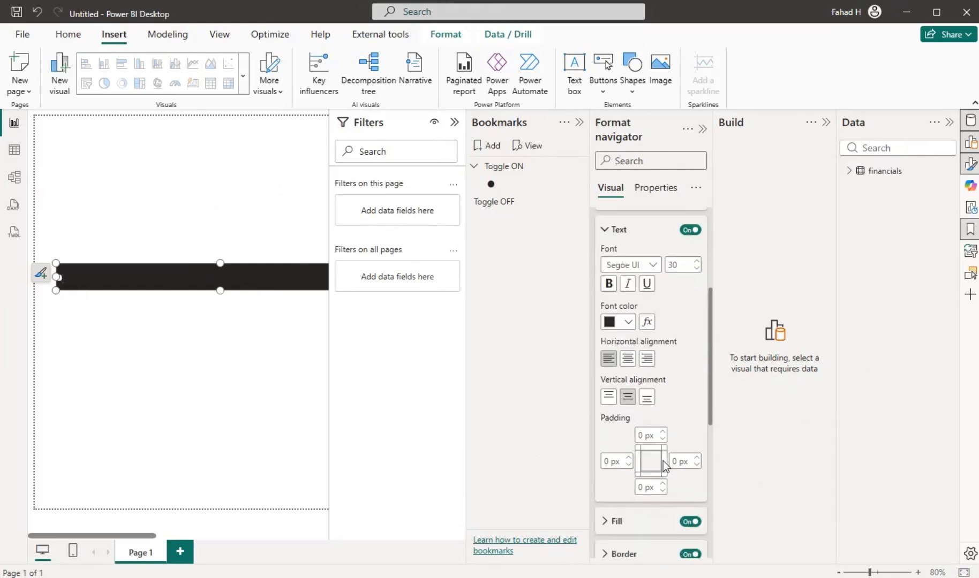
click(632, 455)
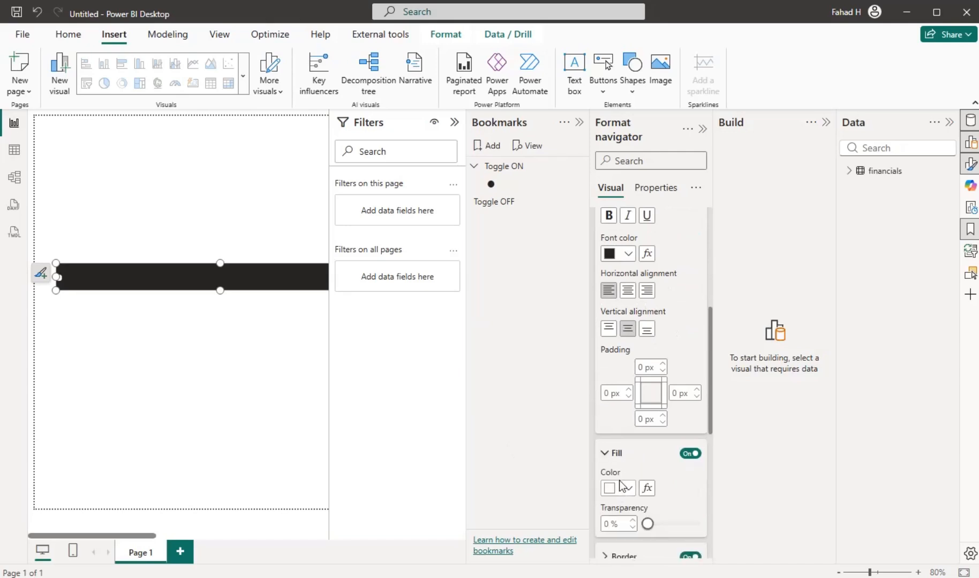
scroll(620, 490, down, 3)
click(624, 421)
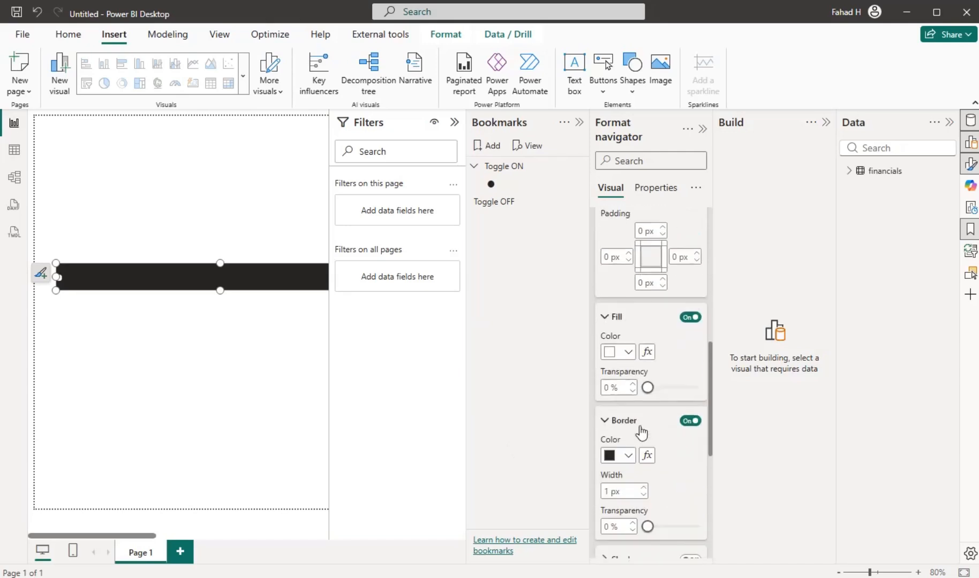
scroll(622, 445, down, 2)
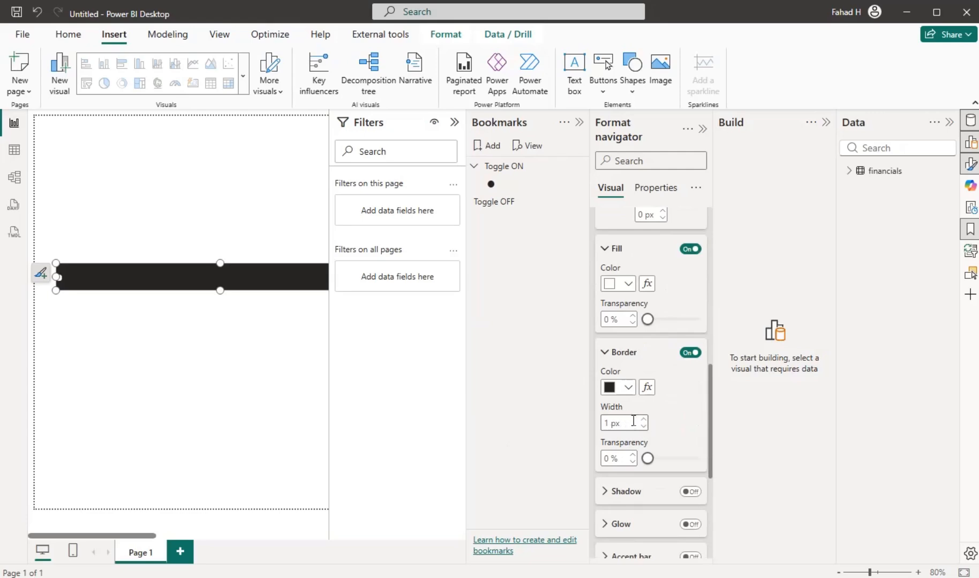
scroll(619, 422, up, 8)
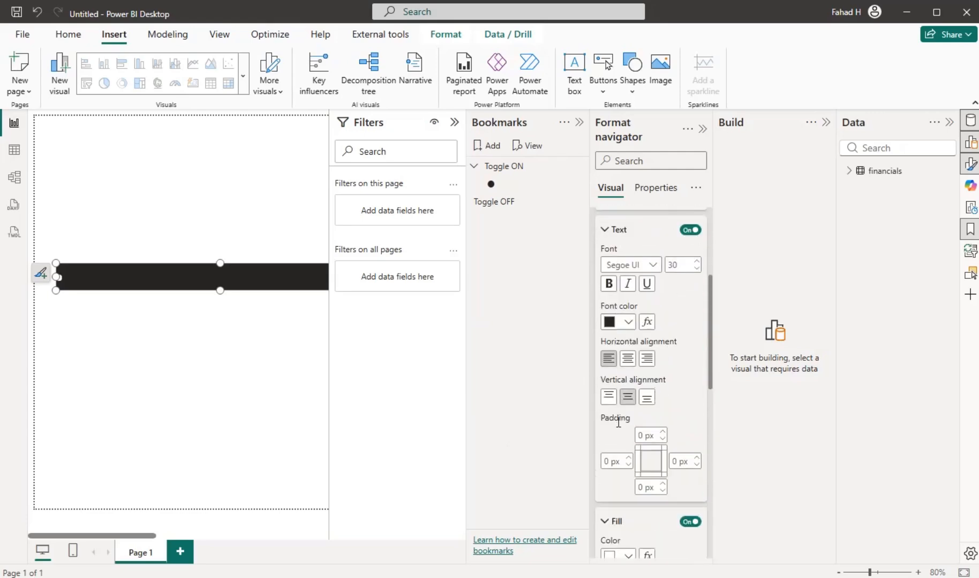
scroll(618, 424, down, 4)
scroll(621, 418, up, 6)
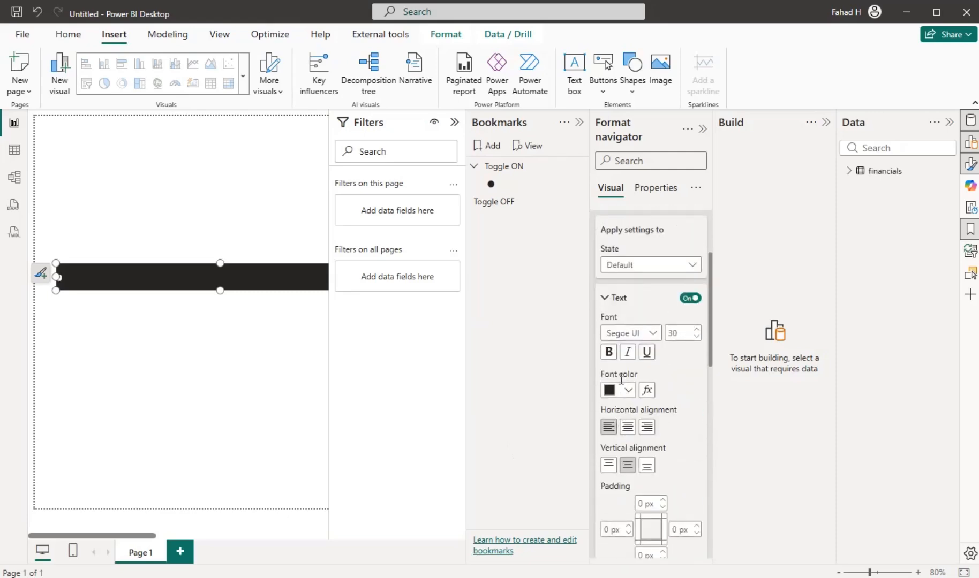
scroll(634, 403, down, 6)
scroll(615, 407, down, 4)
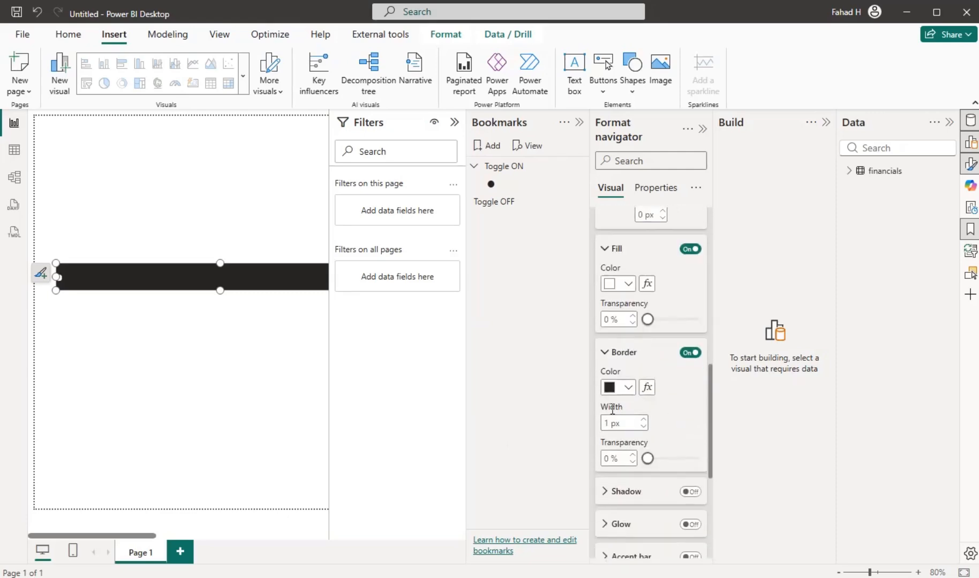
scroll(608, 396, up, 10)
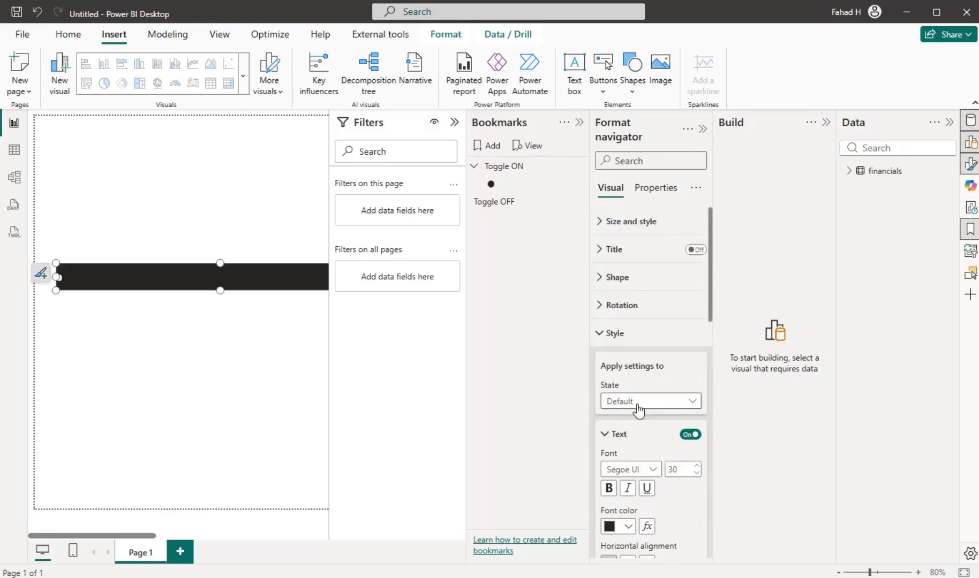
click(638, 411)
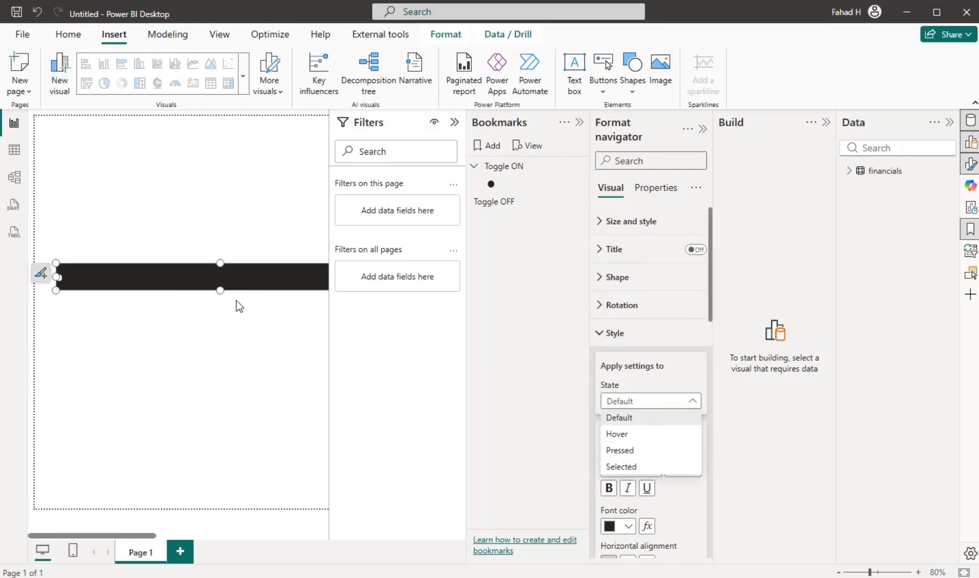
Shrink the bookmark navigator from a long bar to a small, slightly wide block on the canvas.
scroll(161, 333, down, 2)
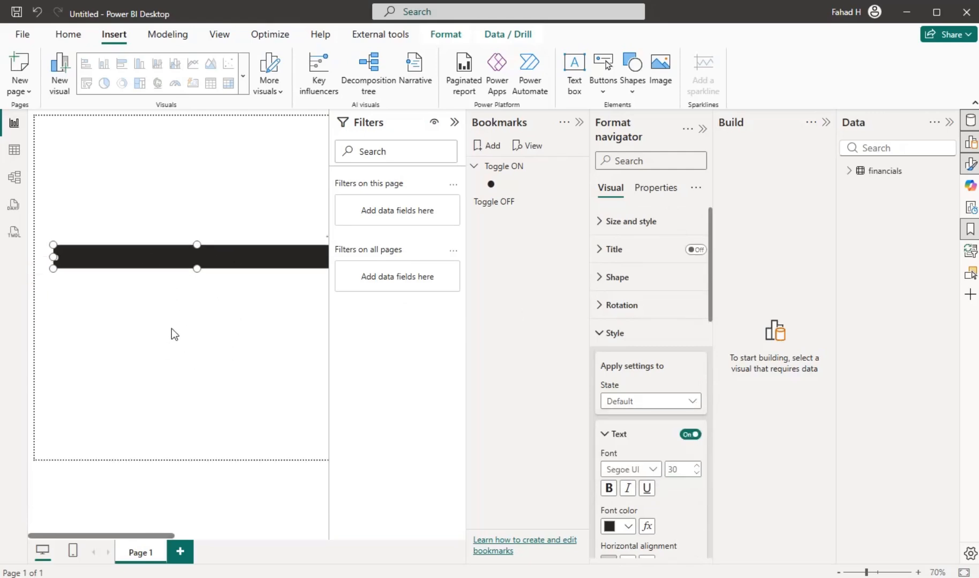
mouse_move(307, 245)
mouse_down()
mouse_move(238, 263)
mouse_move(104, 261)
mouse_move(141, 258)
mouse_up()
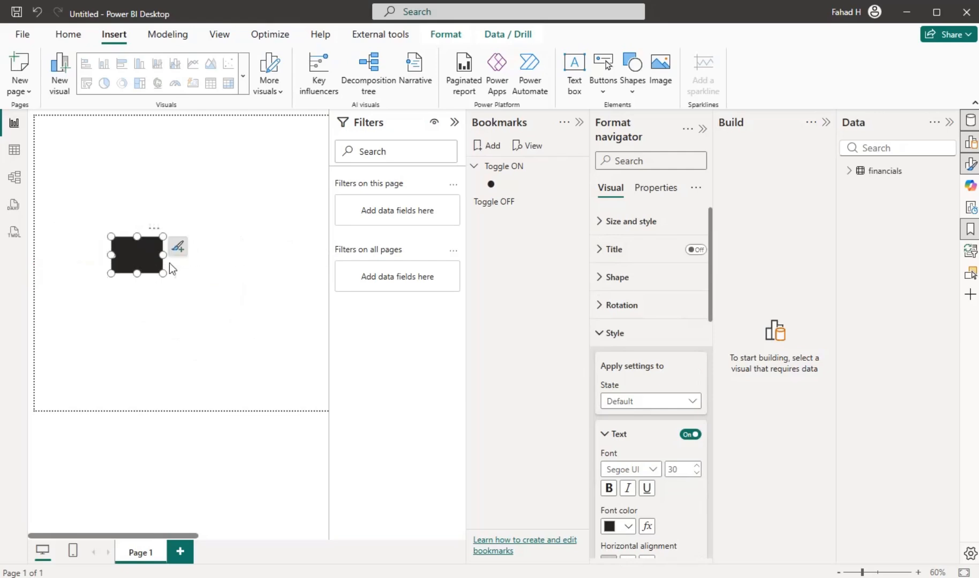
Change the navigator's shape to a rounded rectangle with a corner radius of 27%.
click(634, 278)
click(653, 346)
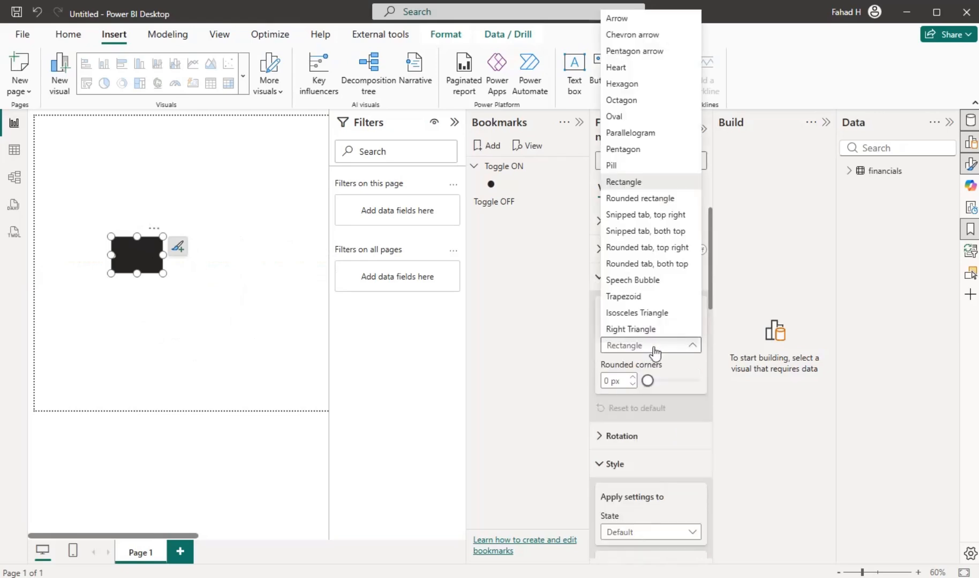
click(631, 200)
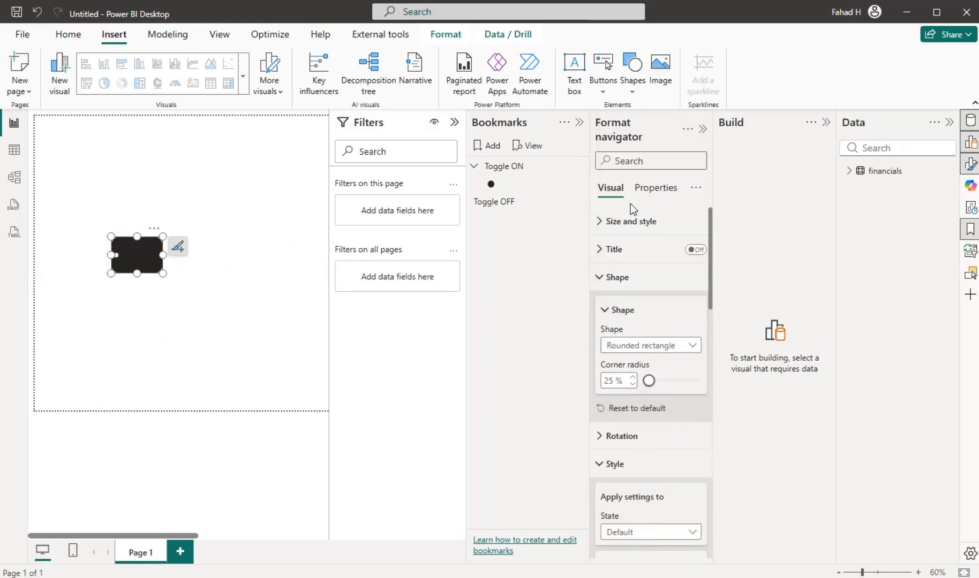
mouse_move(649, 381)
mouse_down()
mouse_move(675, 383)
mouse_move(663, 389)
mouse_up()
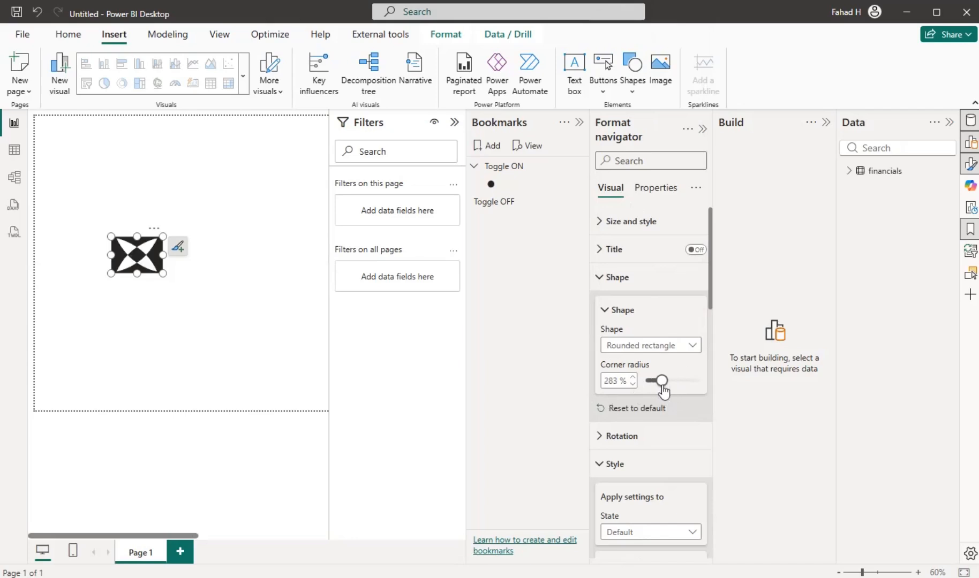
click(691, 348)
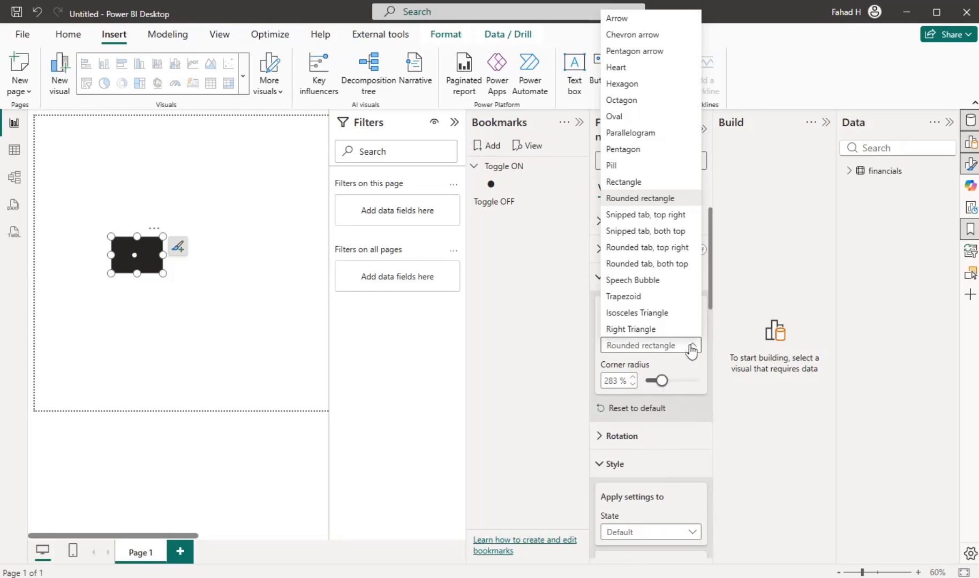
click(646, 199)
drag(661, 383, 649, 382)
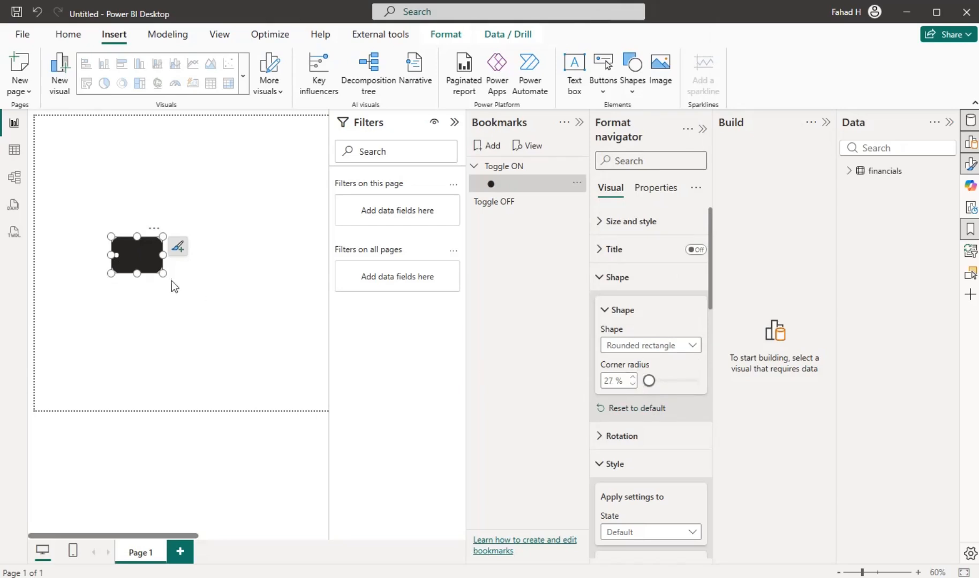
click(161, 307)
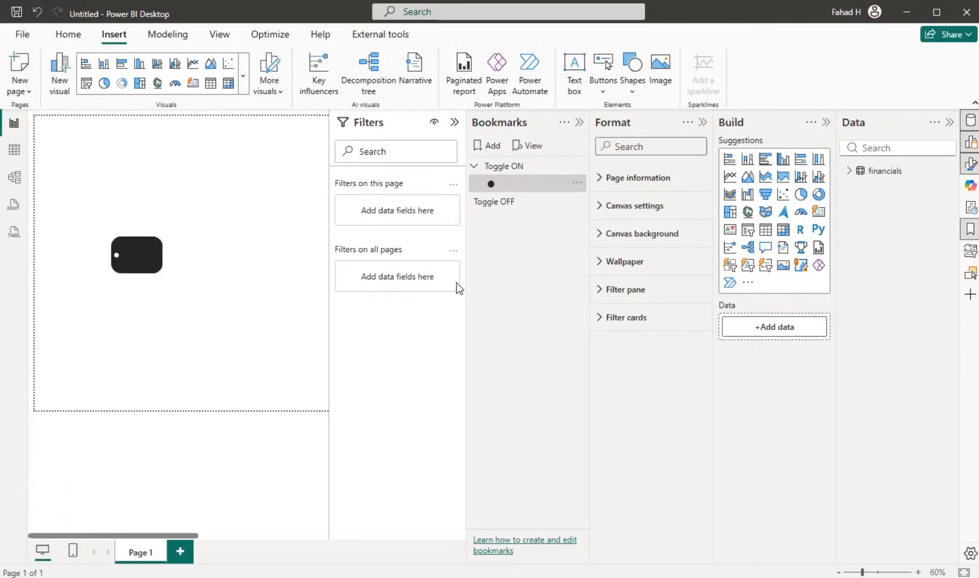
click(144, 269)
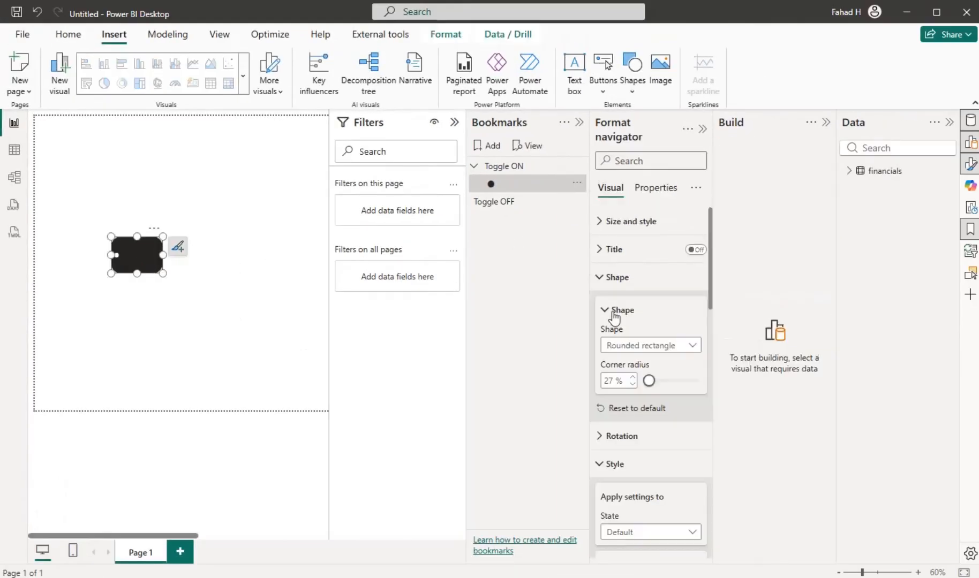
Set the fill colour of the navigator's Hover style state to white.
scroll(650, 360, down, 4)
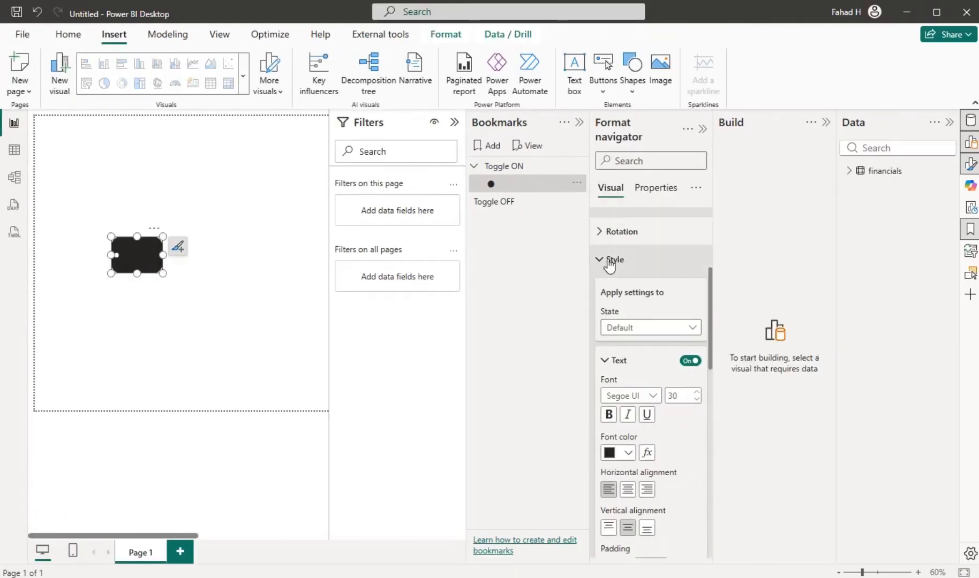
click(629, 332)
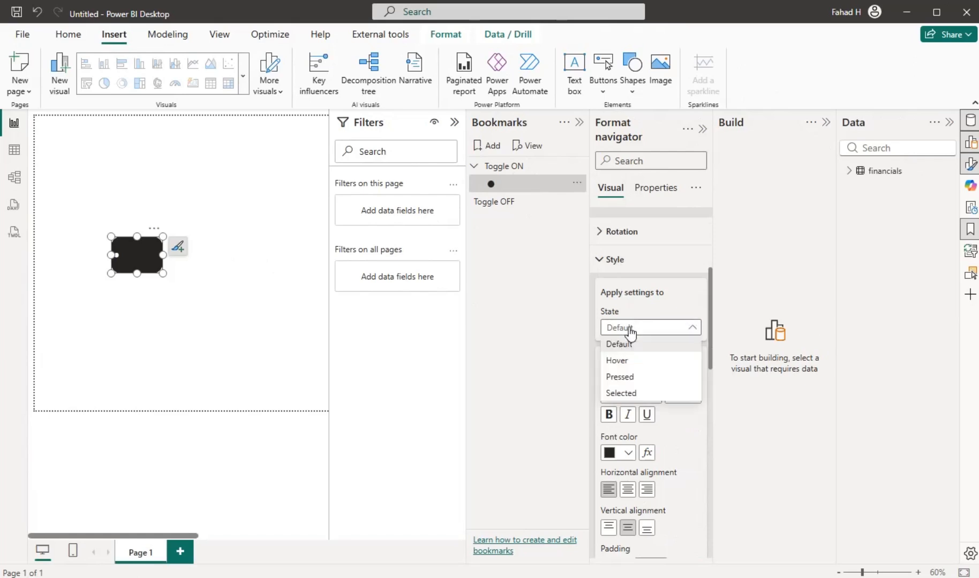
click(637, 368)
scroll(640, 376, down, 2)
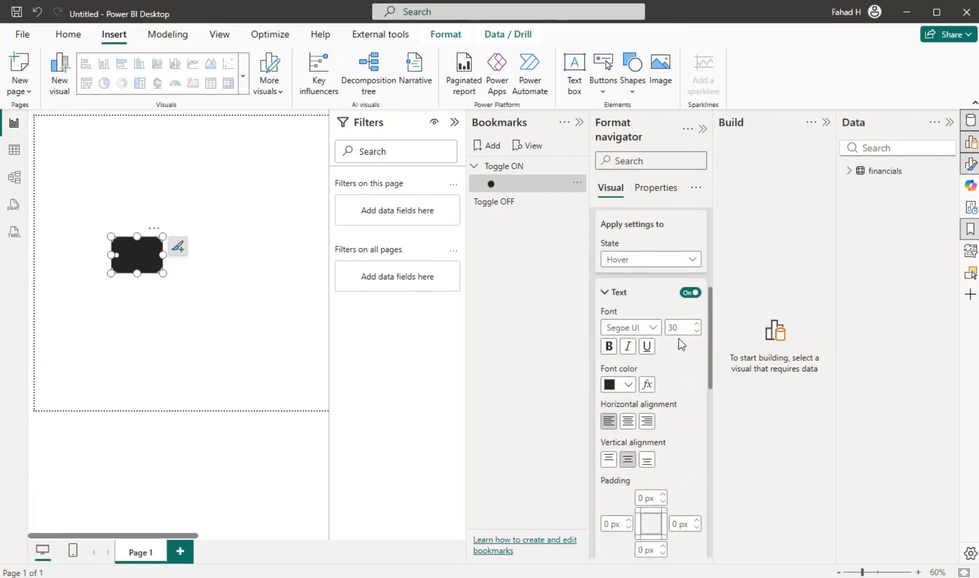
scroll(686, 328, down, 3)
scroll(619, 391, up, 2)
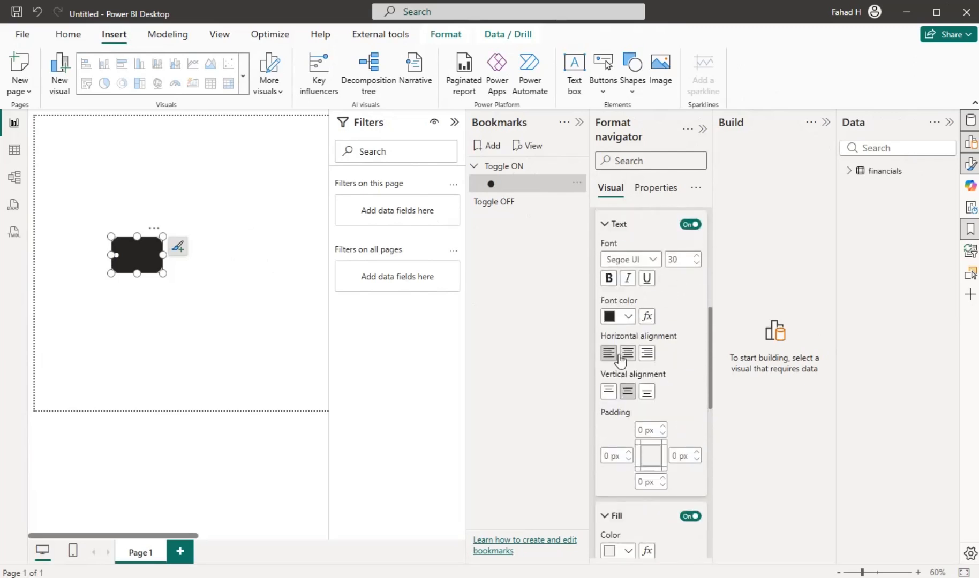
click(617, 390)
scroll(619, 424, down, 3)
click(616, 416)
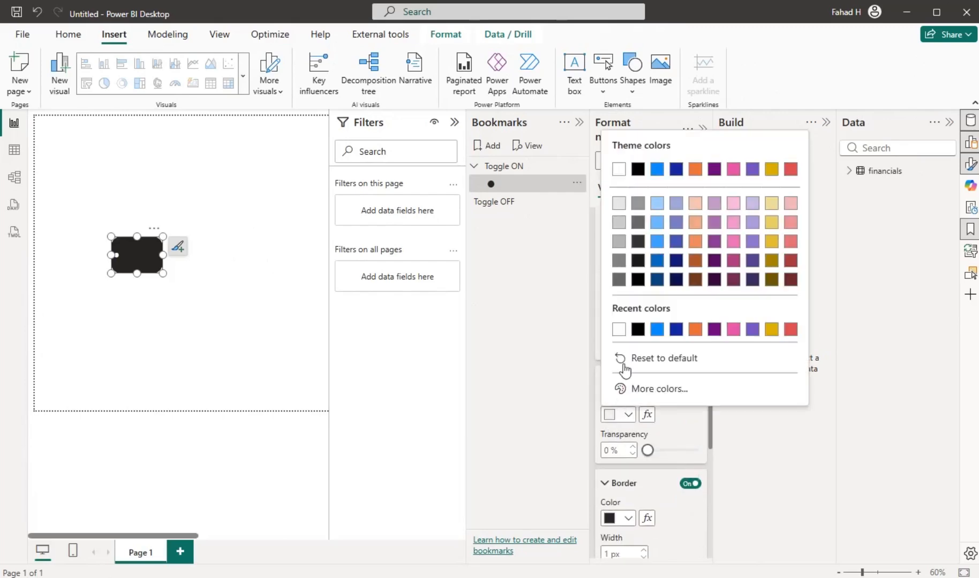
click(618, 172)
scroll(632, 375, down, 5)
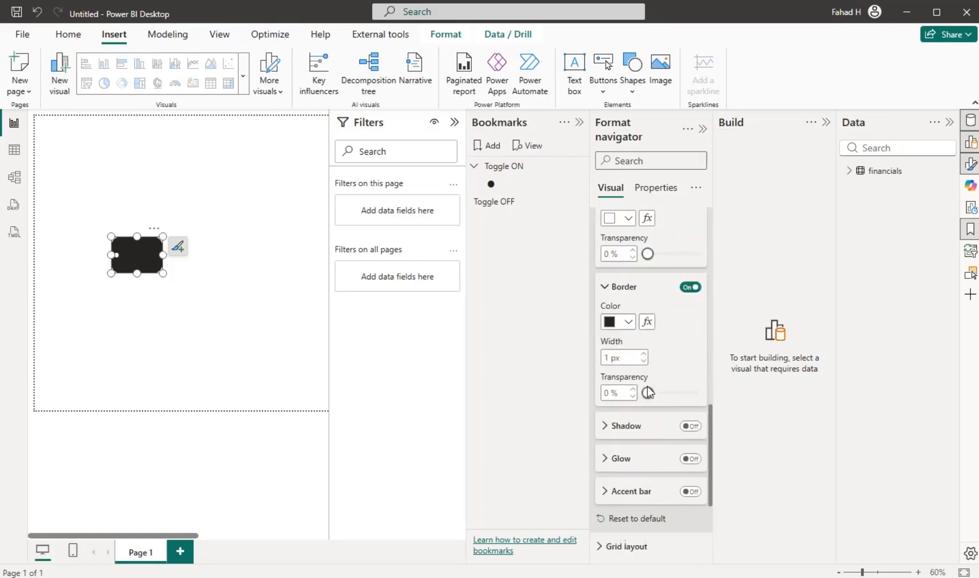
scroll(618, 257, up, 3)
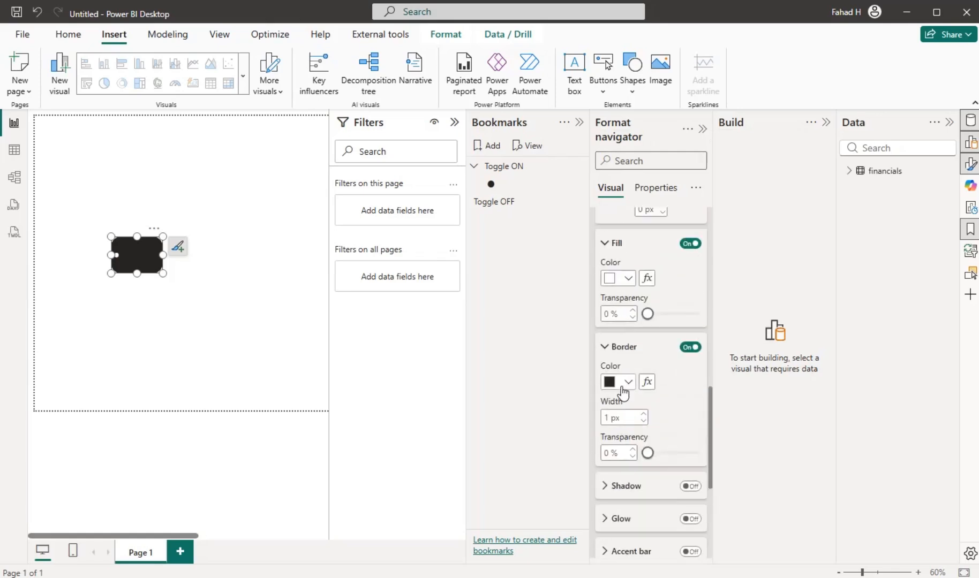
scroll(624, 388, up, 6)
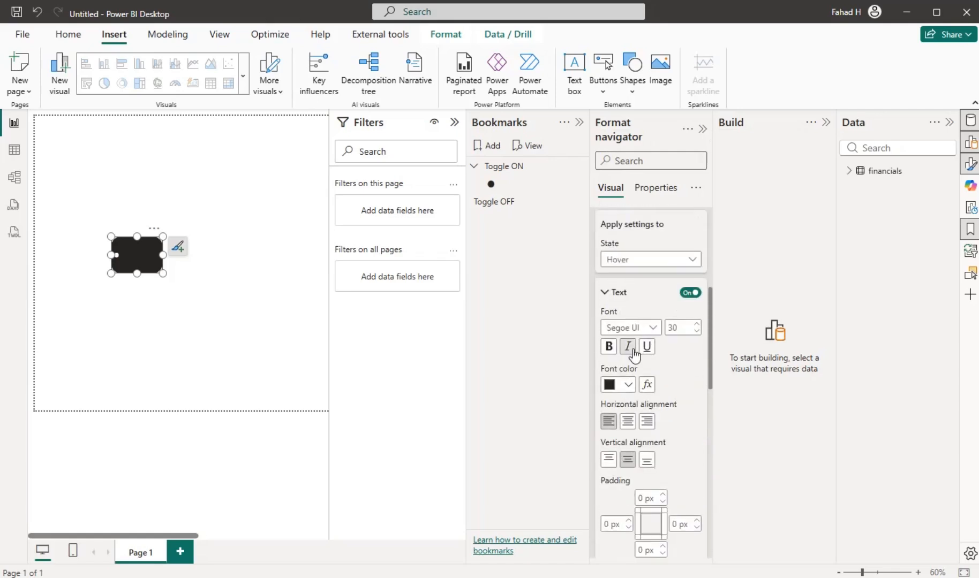
Set the fill colour of the navigator's Pressed style state to white.
click(651, 263)
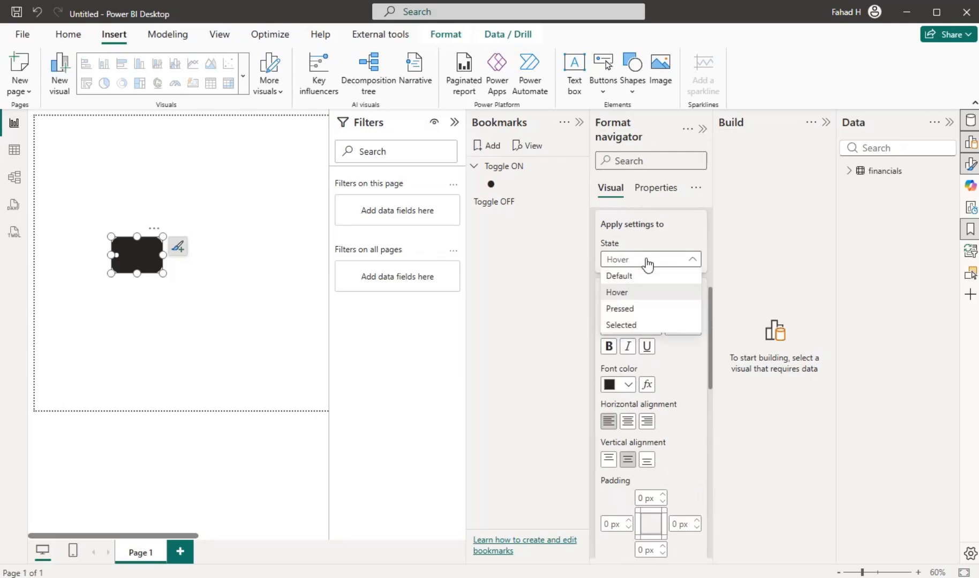
click(621, 309)
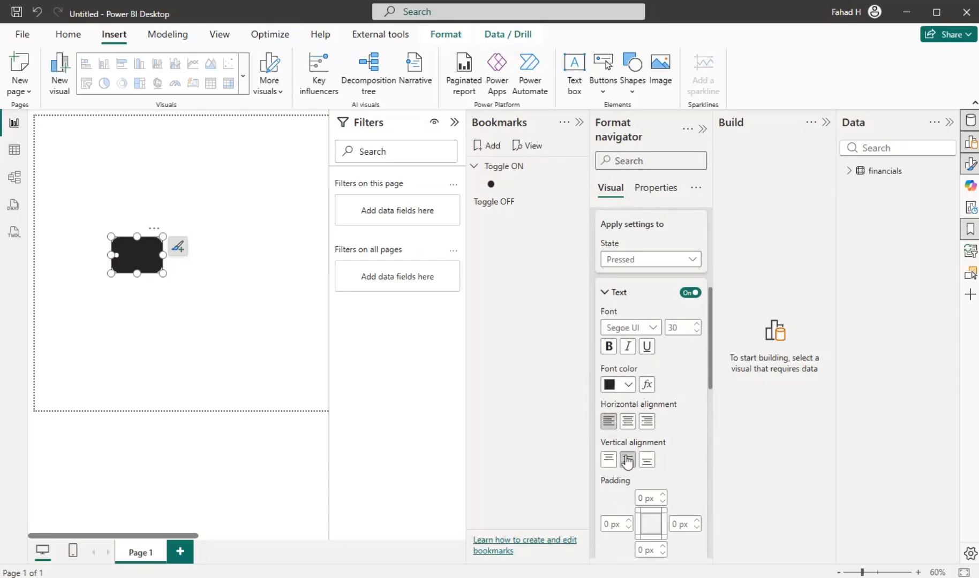
scroll(630, 466, down, 5)
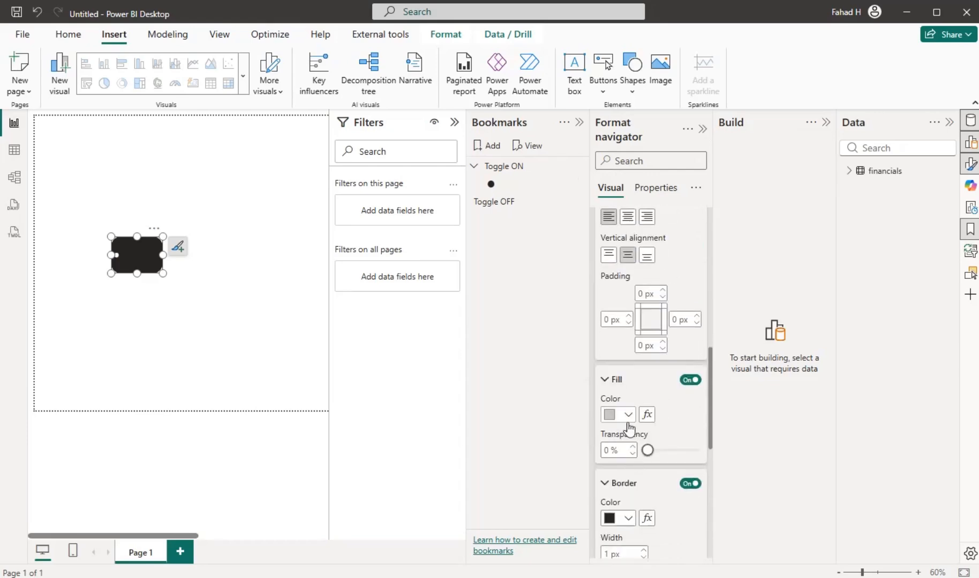
click(616, 415)
click(619, 333)
scroll(631, 431, down, 3)
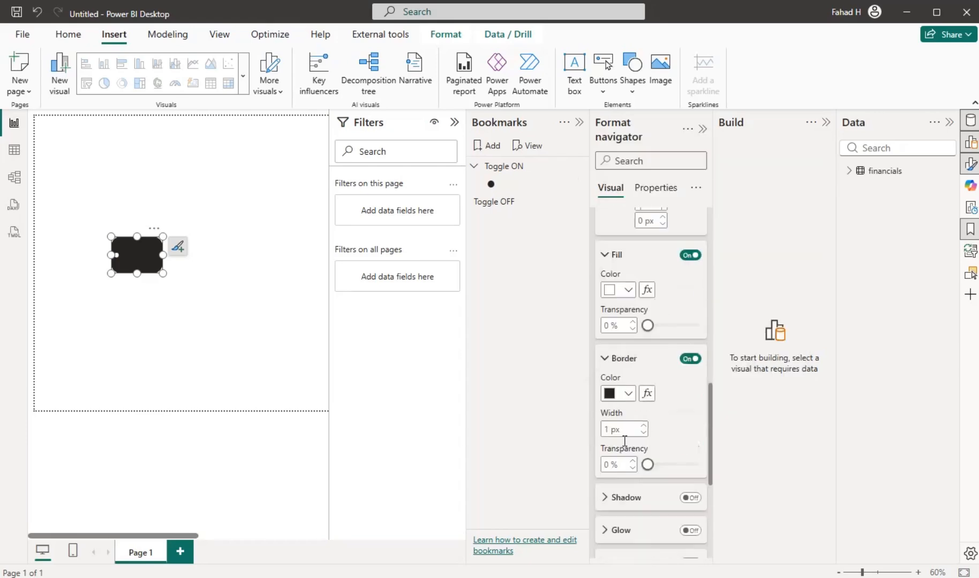
scroll(619, 406, up, 3)
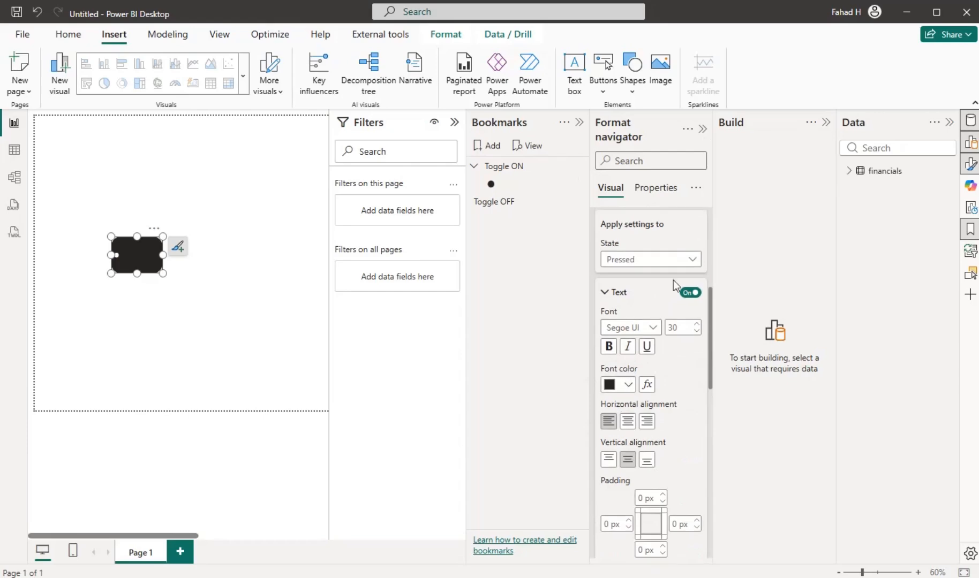
For the navigator's Selected style state, set the text size to 30 and align the text horizontally right.
click(691, 258)
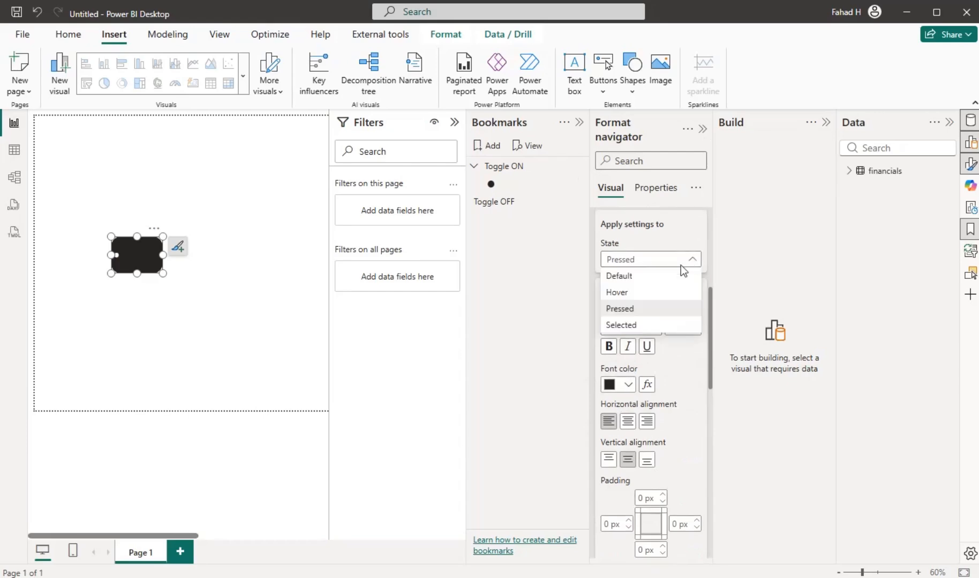
click(631, 328)
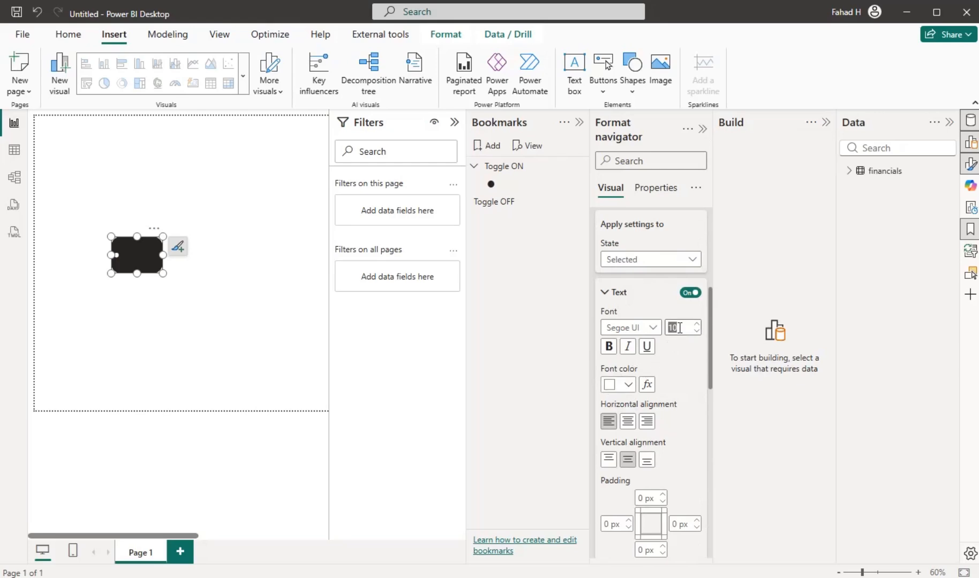
text(3)
key(Return)
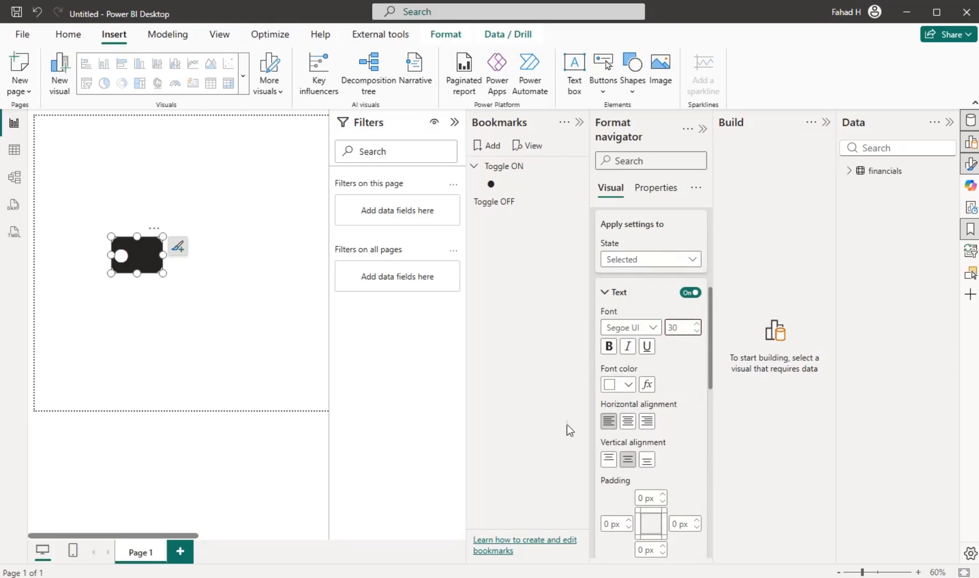
click(609, 422)
click(647, 422)
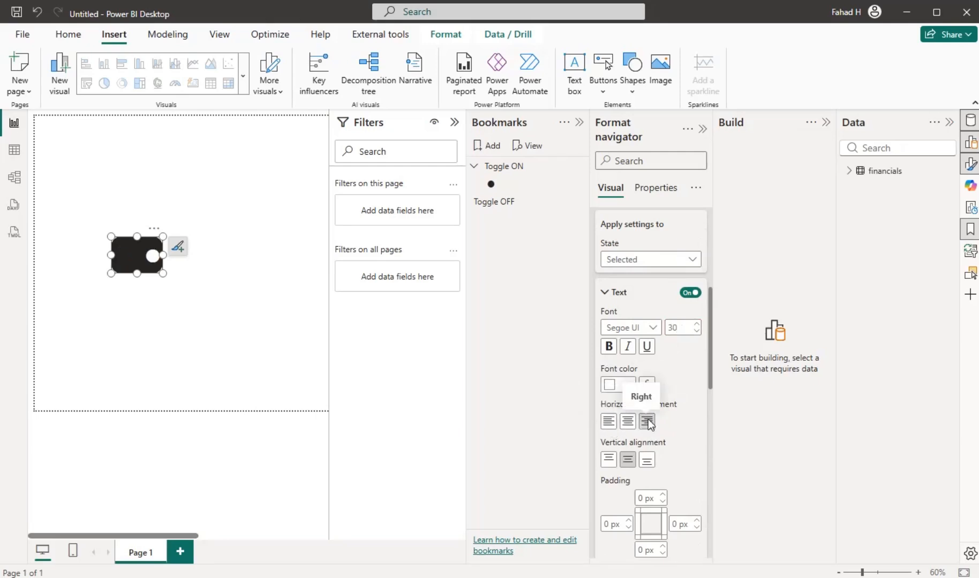
scroll(633, 436, down, 4)
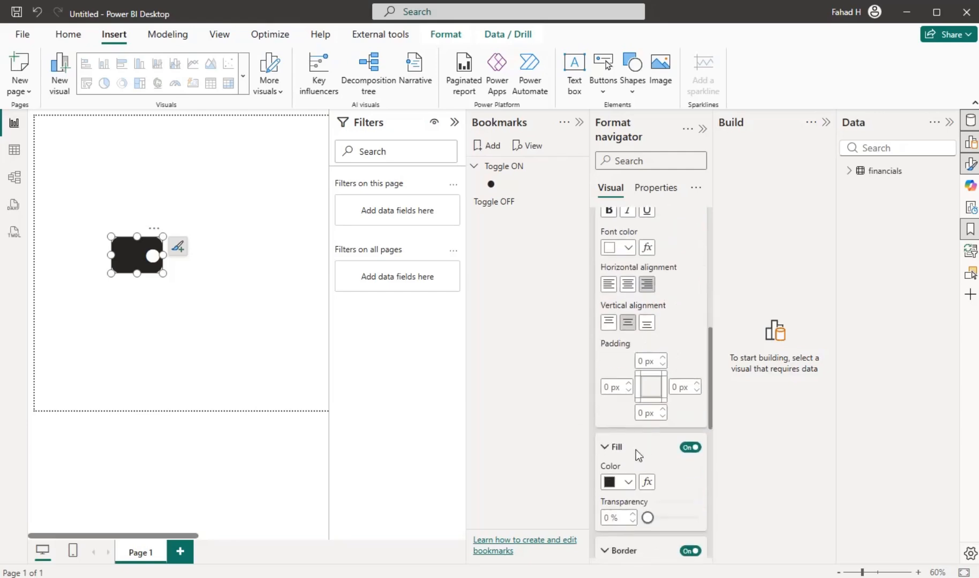
scroll(624, 447, down, 3)
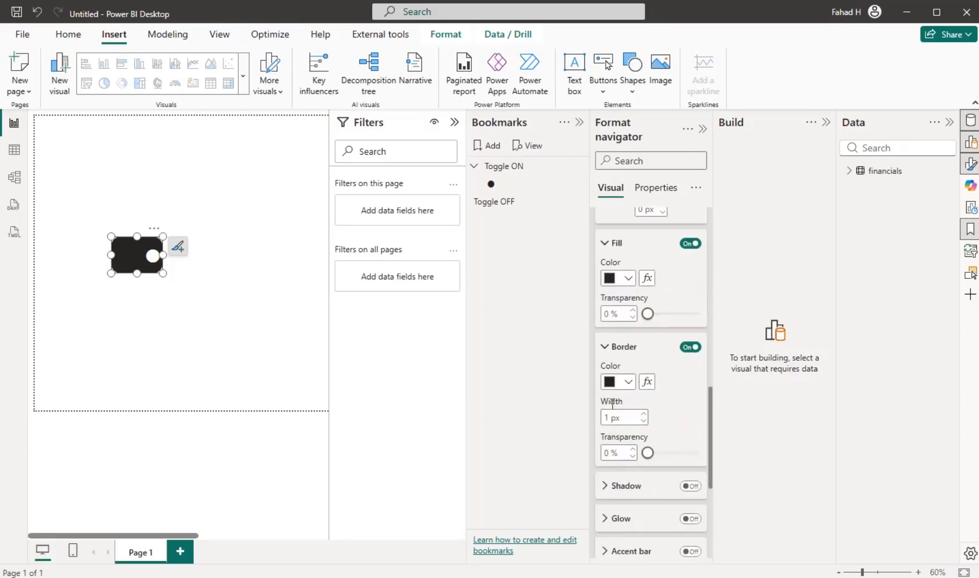
scroll(616, 412, up, 8)
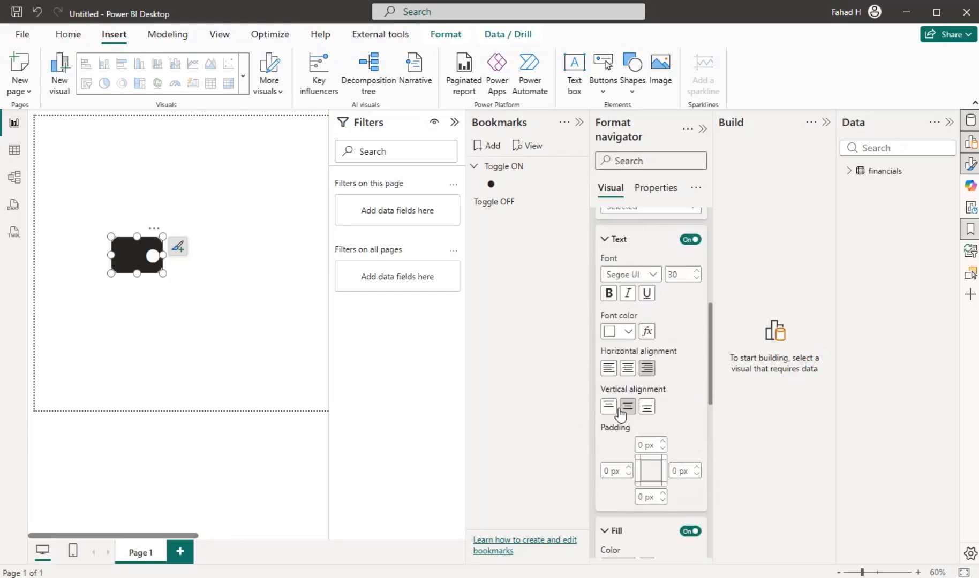
Test the toggle on the canvas by repeatedly switching it between its off and on bookmarks.
click(170, 329)
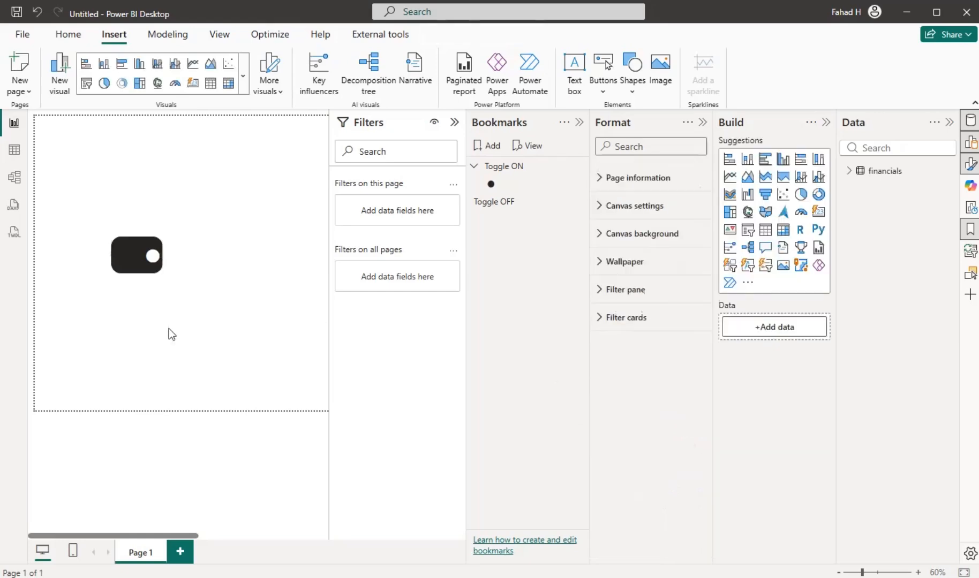
ctrl+click(131, 266)
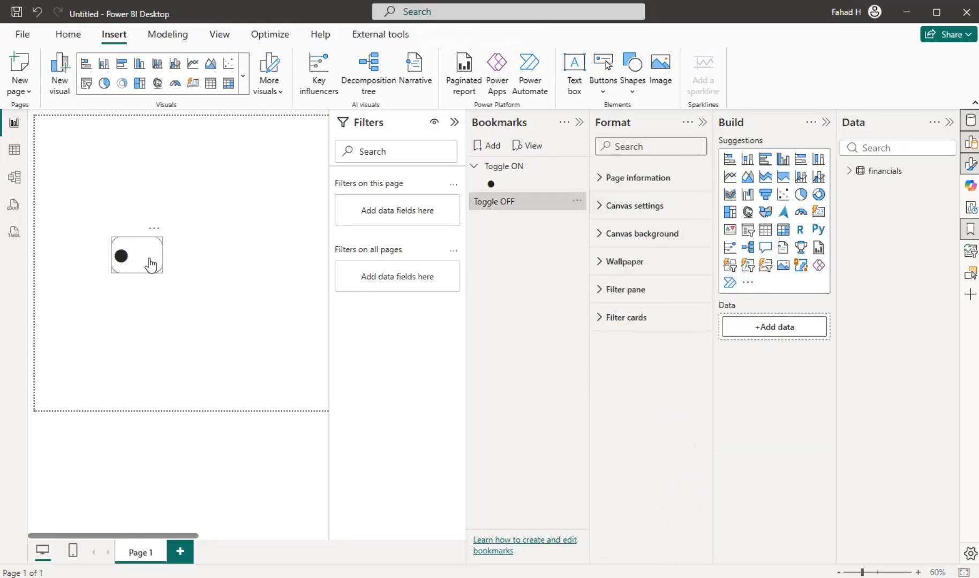
ctrl+click(146, 265)
ctrl+click(130, 268)
ctrl+click(151, 266)
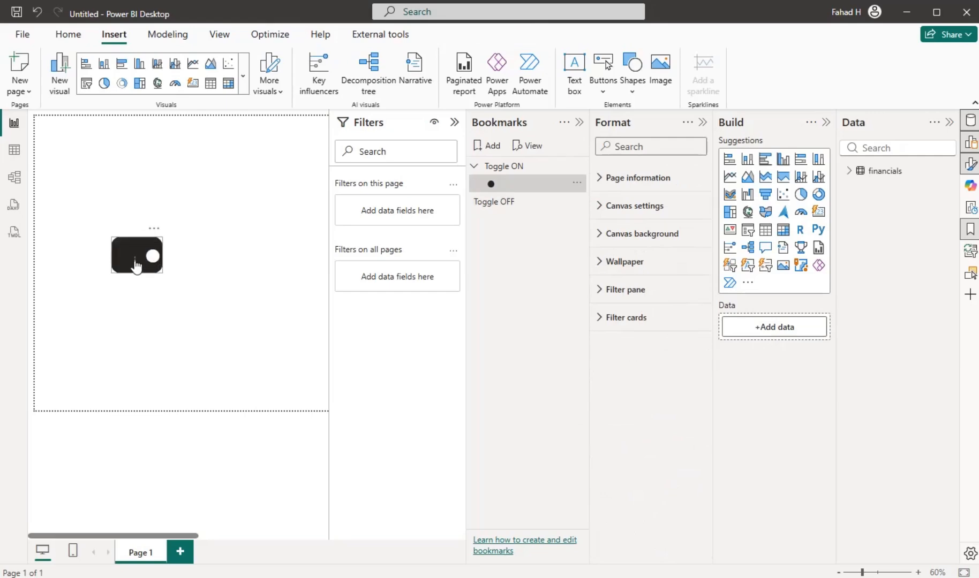
ctrl+click(134, 266)
ctrl+click(147, 264)
ctrl+click(130, 266)
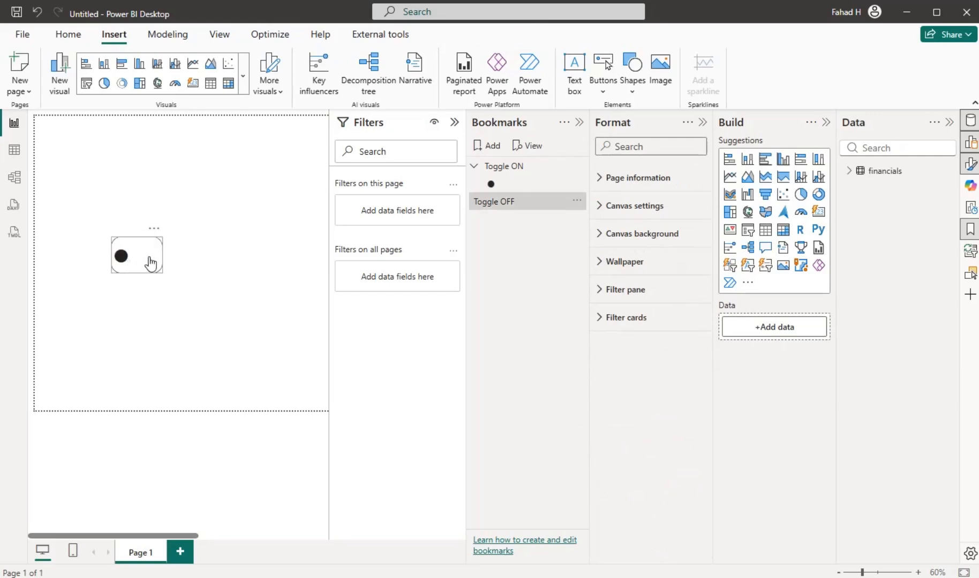
ctrl+click(147, 262)
ctrl+click(131, 266)
ctrl+click(150, 263)
ctrl+click(131, 267)
ctrl+click(149, 264)
ctrl+click(132, 266)
ctrl+click(150, 264)
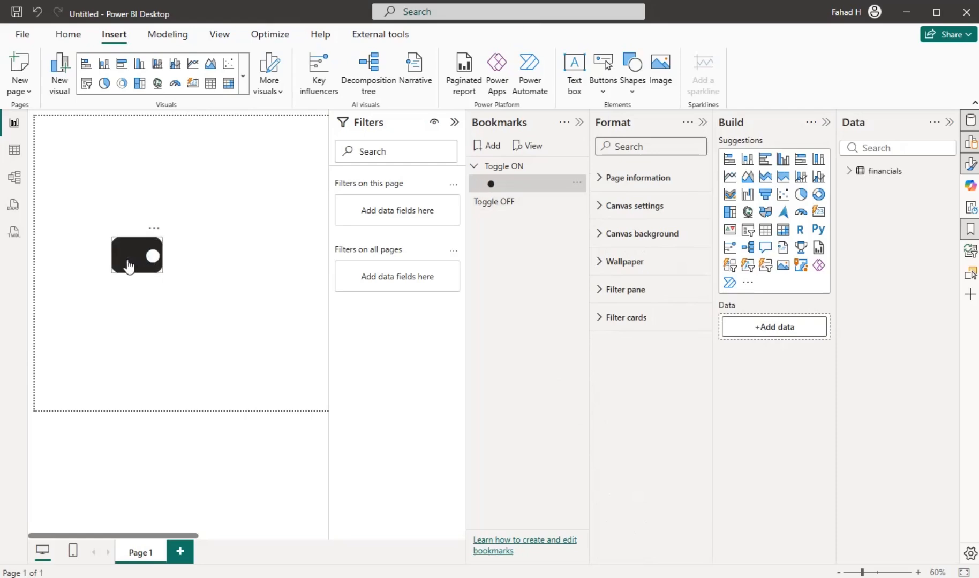
ctrl+click(131, 267)
ctrl+click(151, 263)
ctrl+click(131, 266)
ctrl+click(150, 264)
ctrl+click(132, 266)
ctrl+click(150, 263)
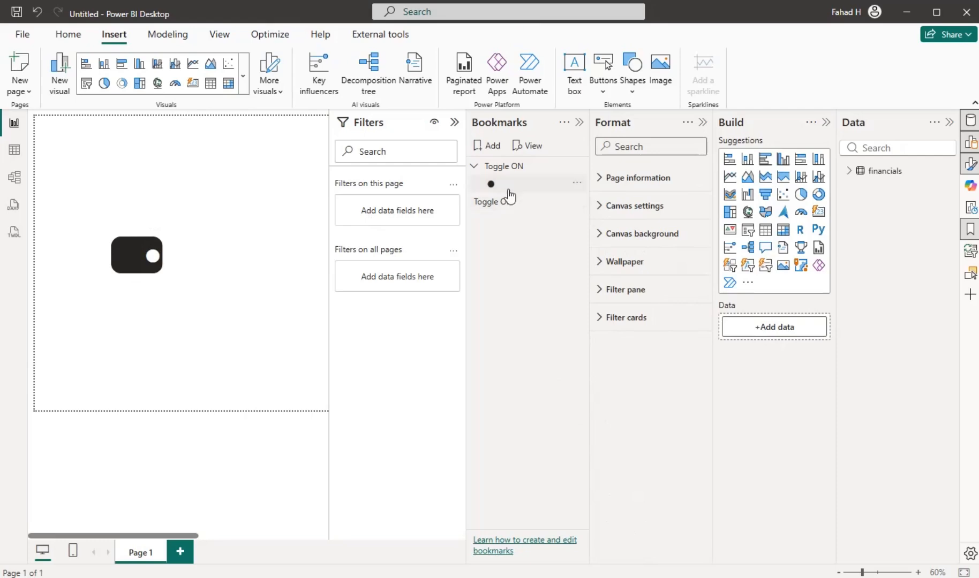
ctrl+click(132, 266)
ctrl+click(149, 264)
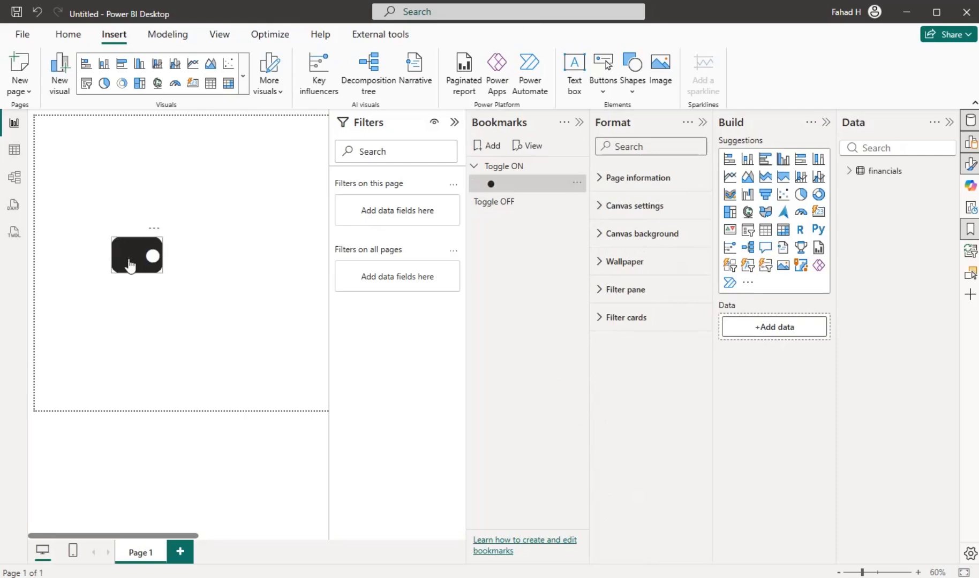
ctrl+click(130, 265)
ctrl+click(147, 266)
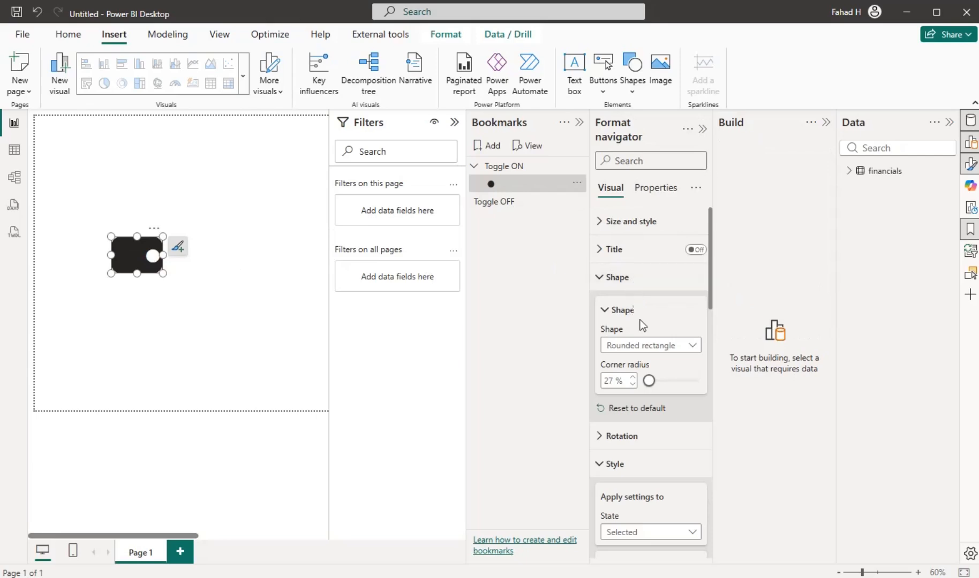
For the navigator's Selected style state, set the font colour to black and the fill colour to white.
scroll(641, 338, down, 4)
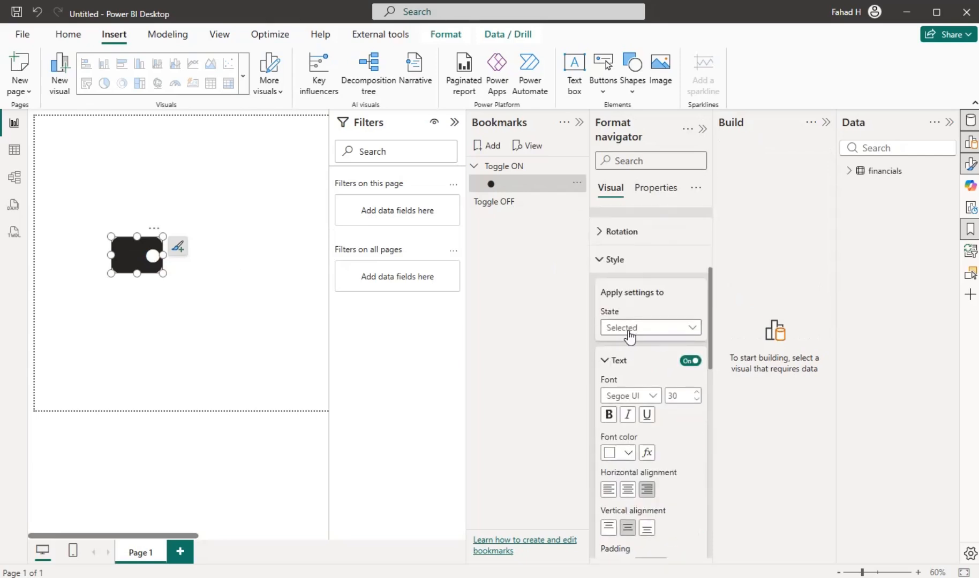
scroll(630, 338, down, 1)
click(610, 385)
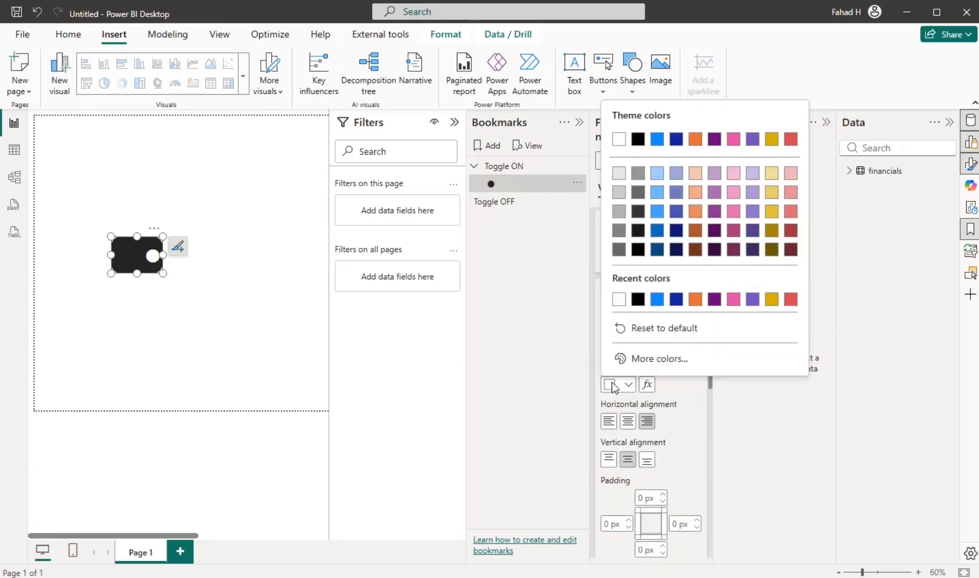
click(637, 299)
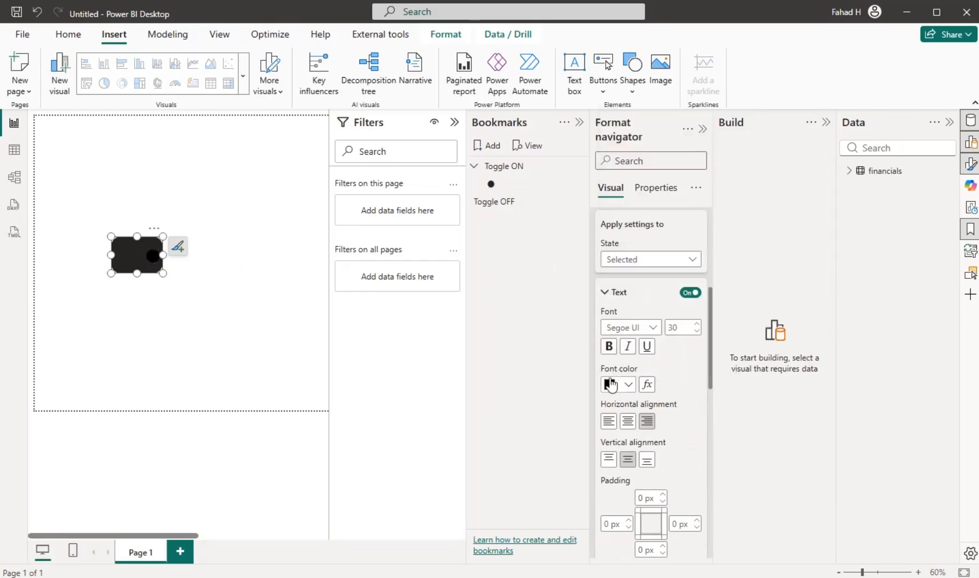
scroll(619, 370, down, 3)
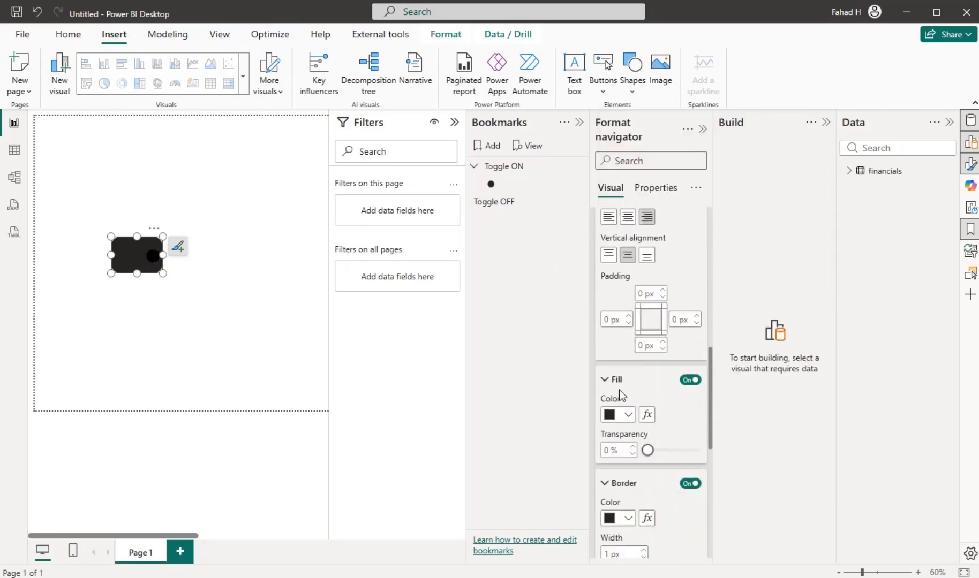
click(611, 417)
click(637, 329)
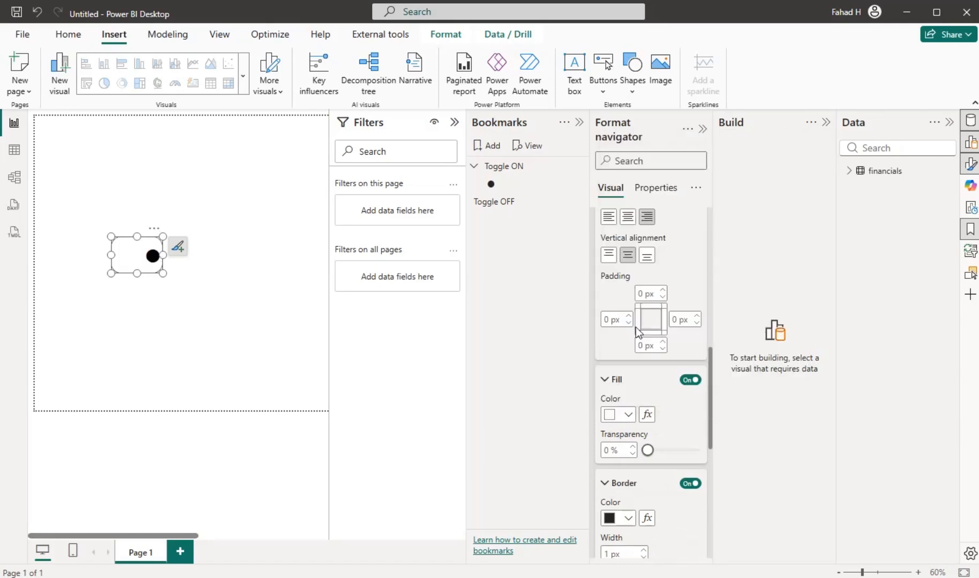
scroll(613, 438, down, 1)
scroll(643, 404, up, 4)
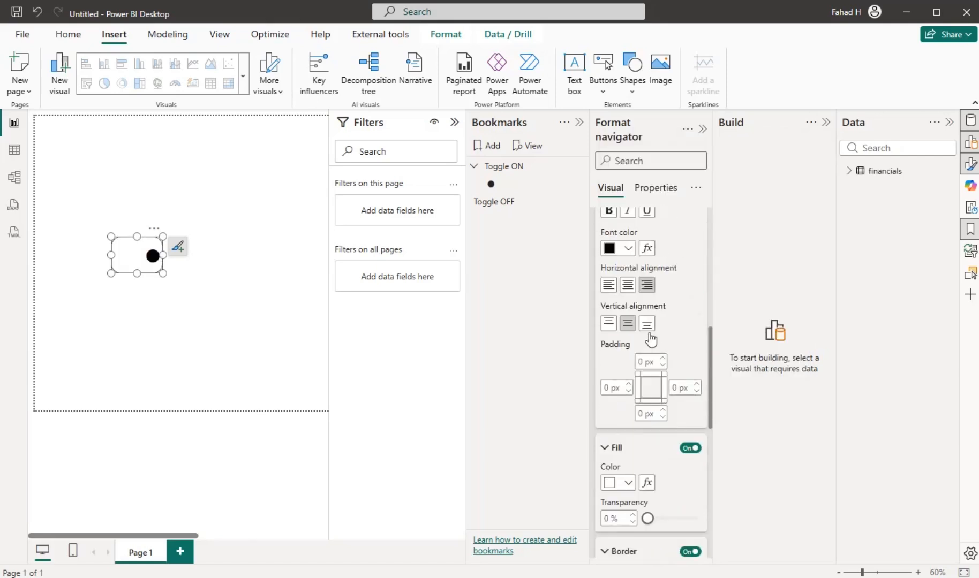
click(179, 314)
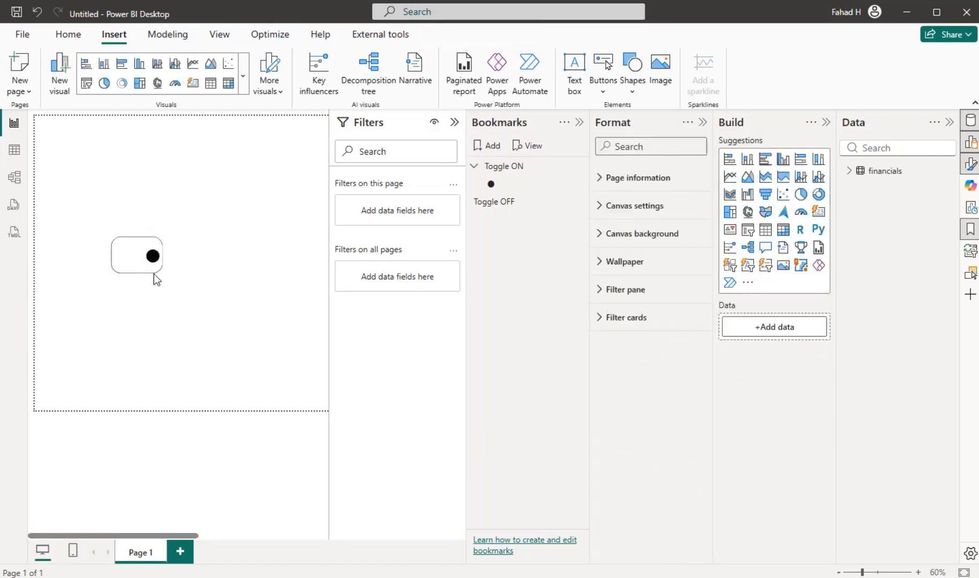
Check the restyled toggle on the canvas by switching it back and forth between on and off.
ctrl+click(138, 273)
ctrl+click(142, 270)
ctrl+click(147, 268)
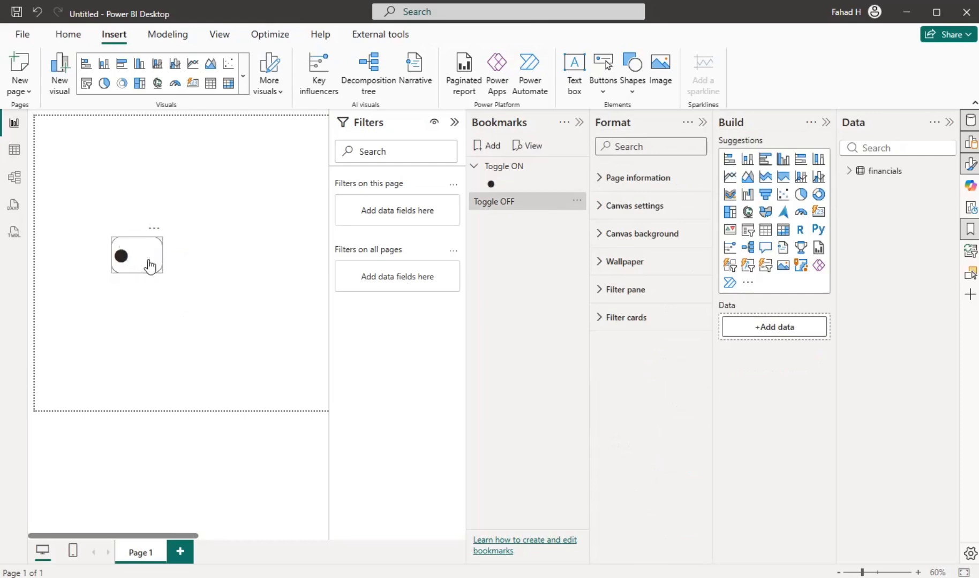
ctrl+click(131, 268)
ctrl+click(128, 268)
ctrl+click(131, 270)
ctrl+click(138, 273)
ctrl+click(124, 269)
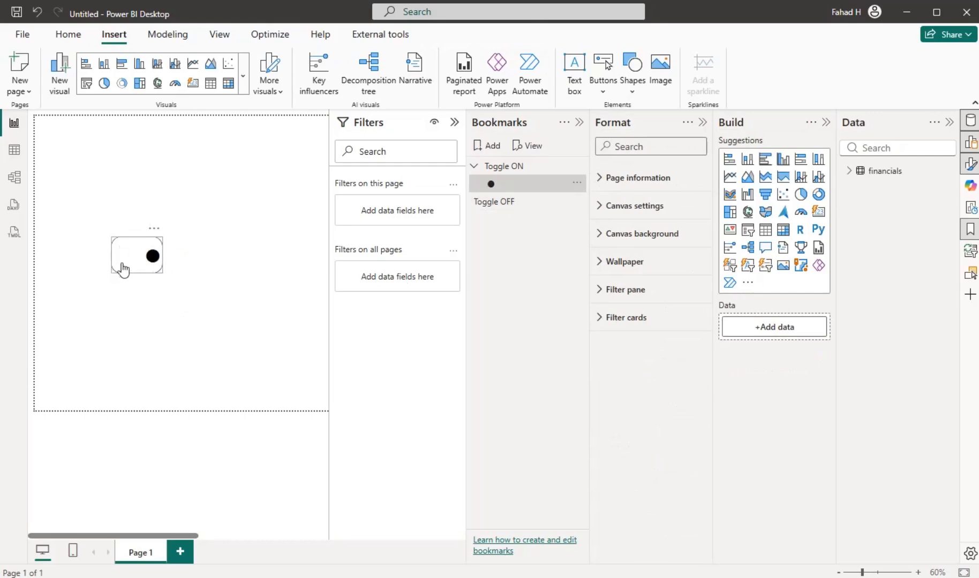
ctrl+click(131, 269)
ctrl+click(155, 266)
ctrl+click(147, 267)
ctrl+click(142, 264)
ctrl+click(143, 260)
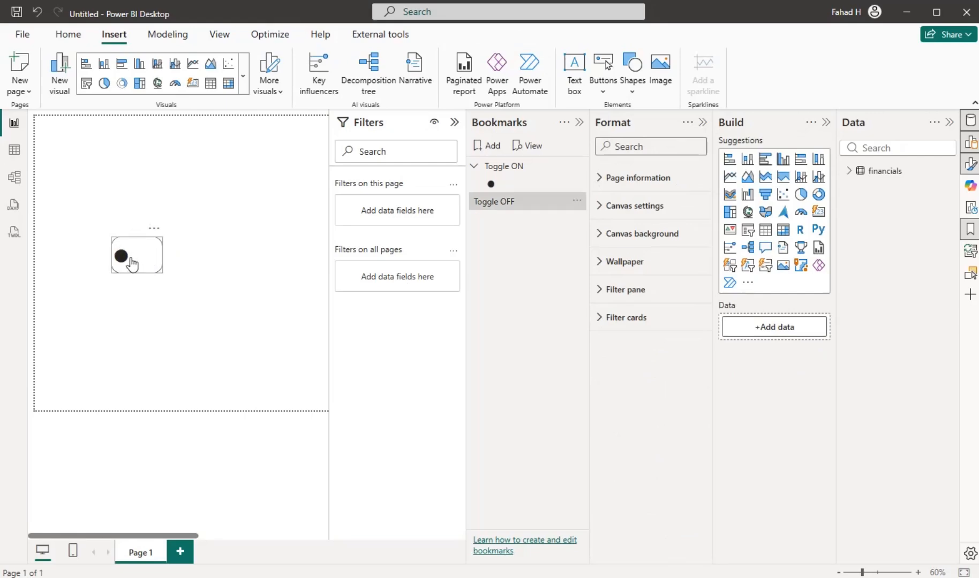
Shrink the toggle to fit closely around its circle, clear the side panes and move it to the upper middle of the page.
click(160, 272)
drag(164, 272, 156, 265)
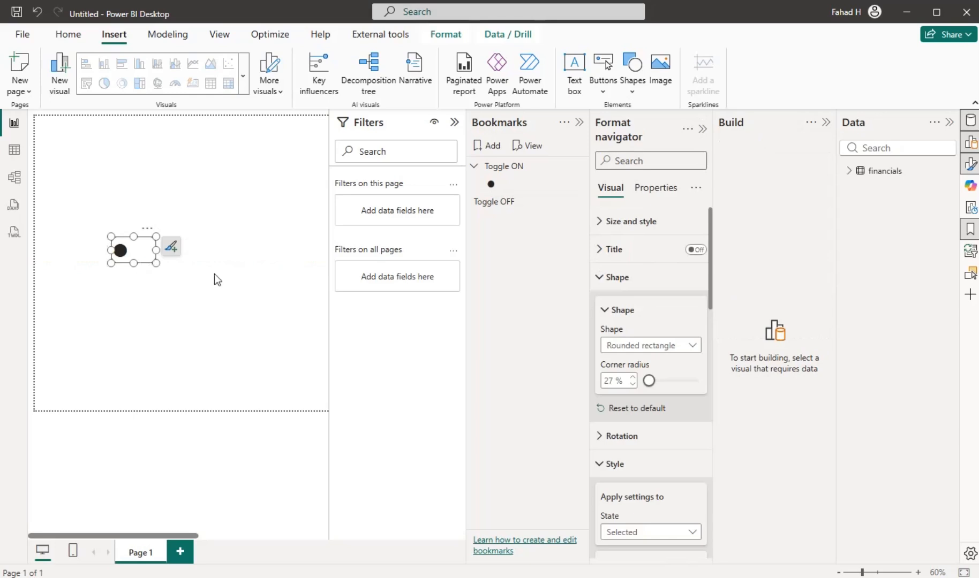
click(453, 123)
click(577, 122)
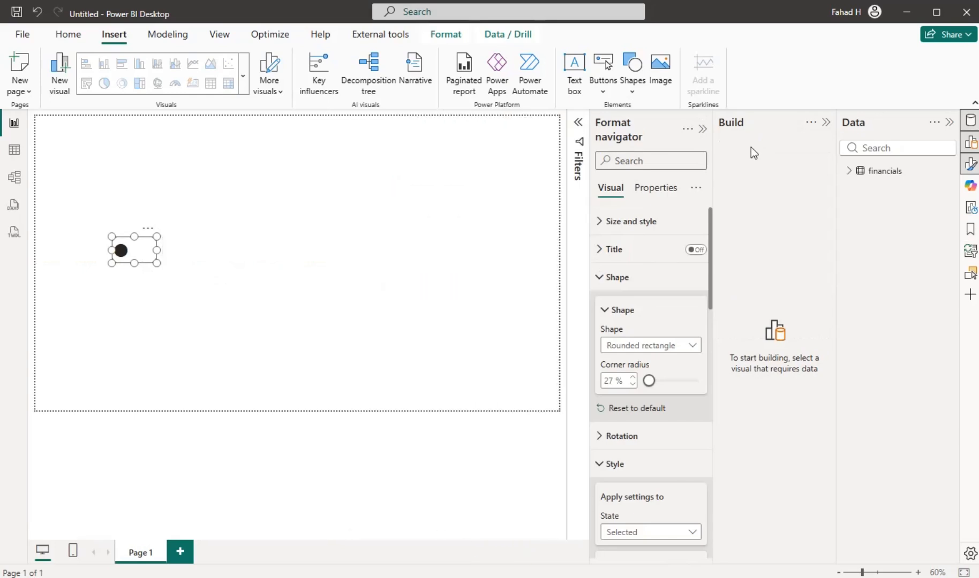
click(702, 129)
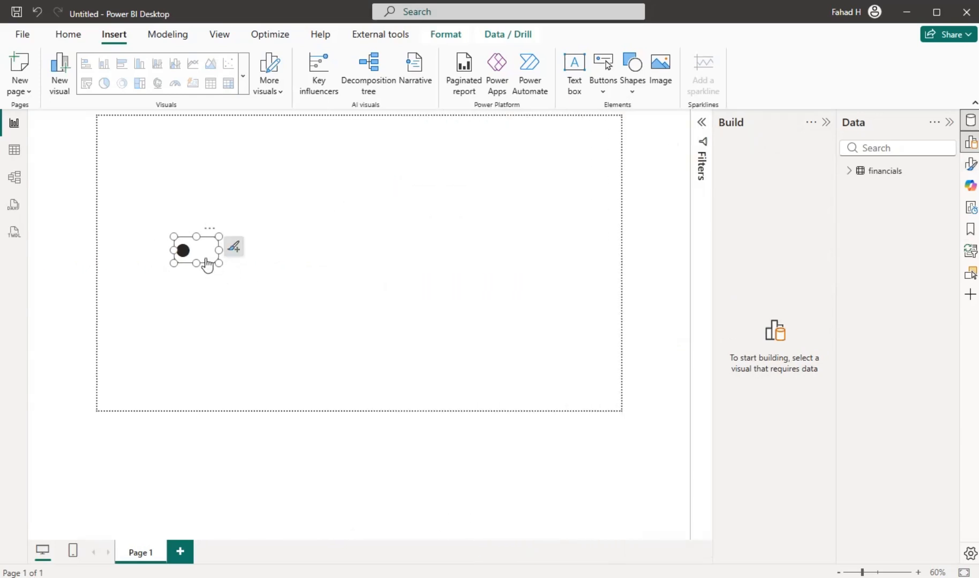
drag(207, 264, 326, 182)
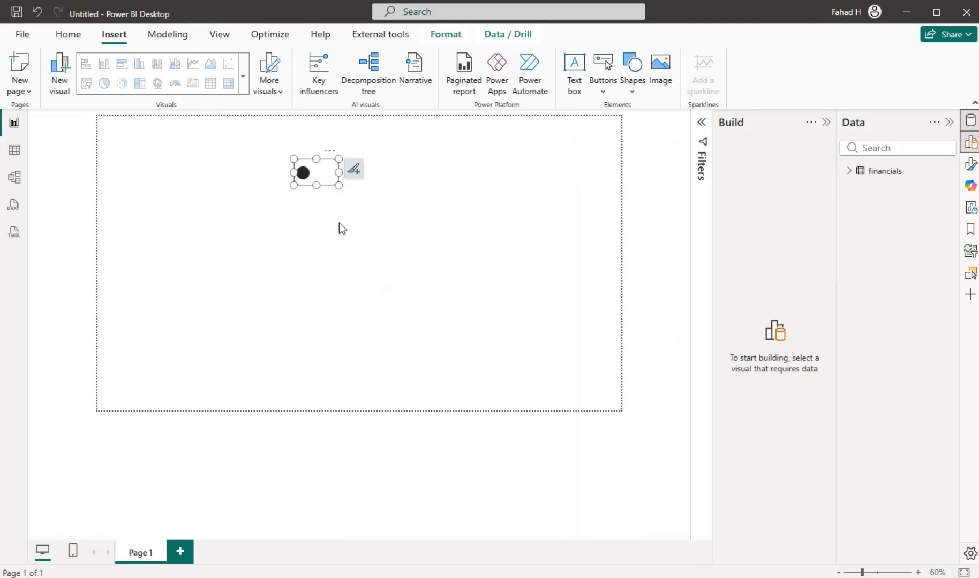
Show the toggle's formatting options again and leave the toggle deselected.
scroll(339, 223, up, 4)
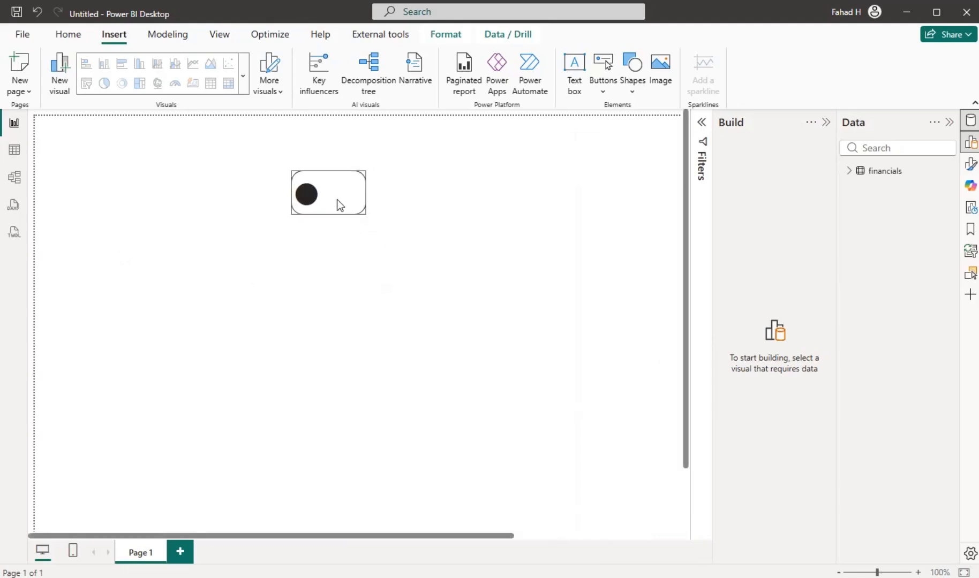
click(338, 205)
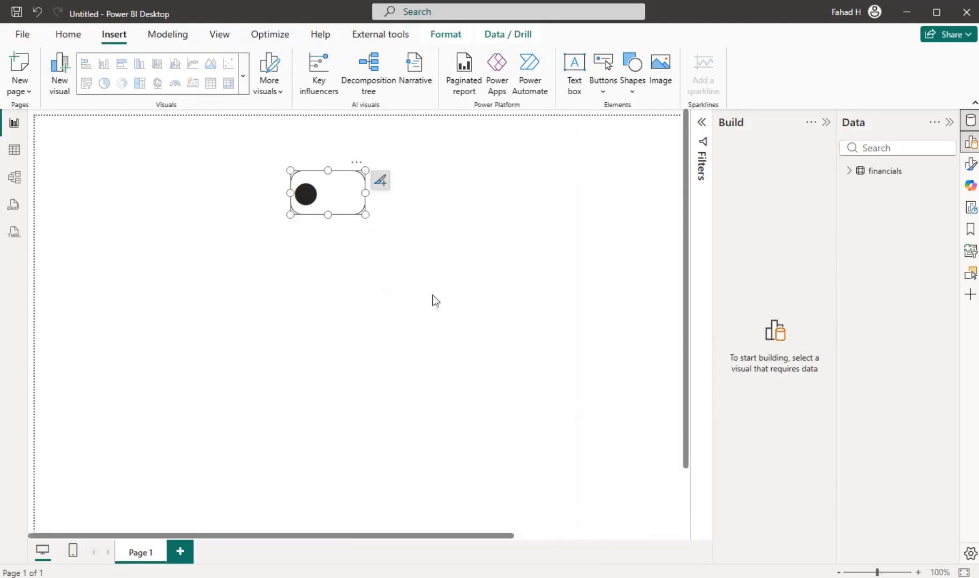
click(971, 165)
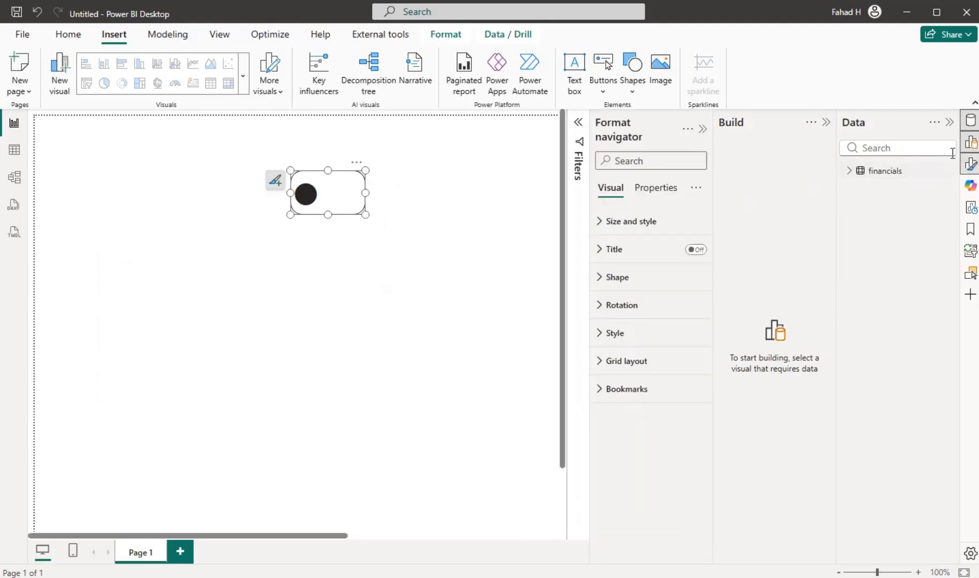
click(377, 289)
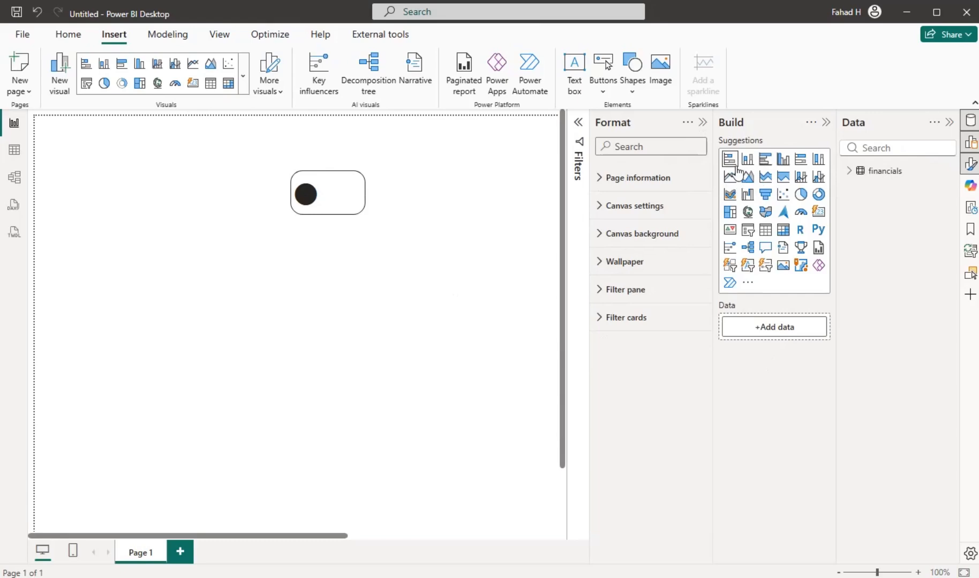
Add a stacked bar chart below the toggle with Country on the Y-axis and Profit on the X-axis.
drag(729, 159, 201, 305)
drag(254, 384, 173, 328)
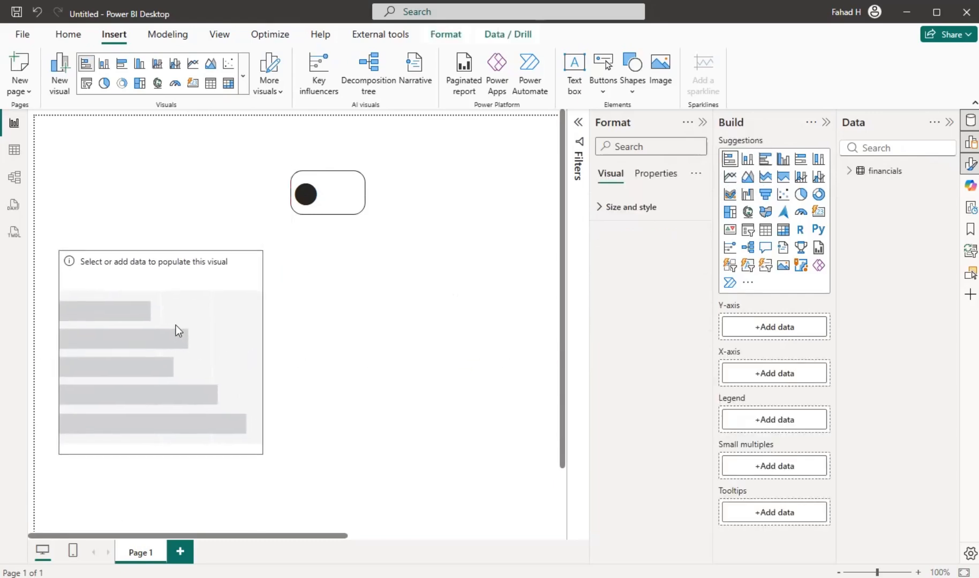
click(849, 171)
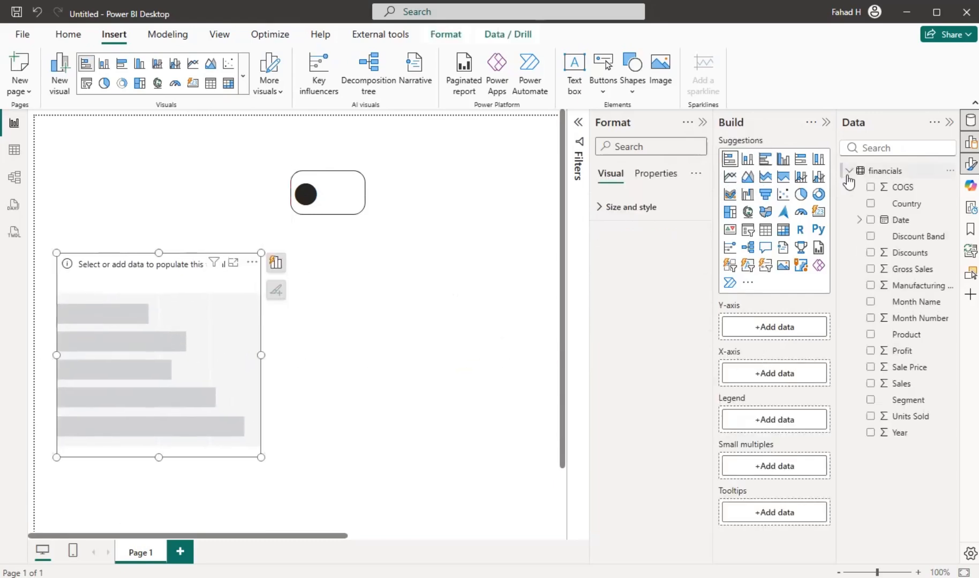
drag(903, 207, 788, 378)
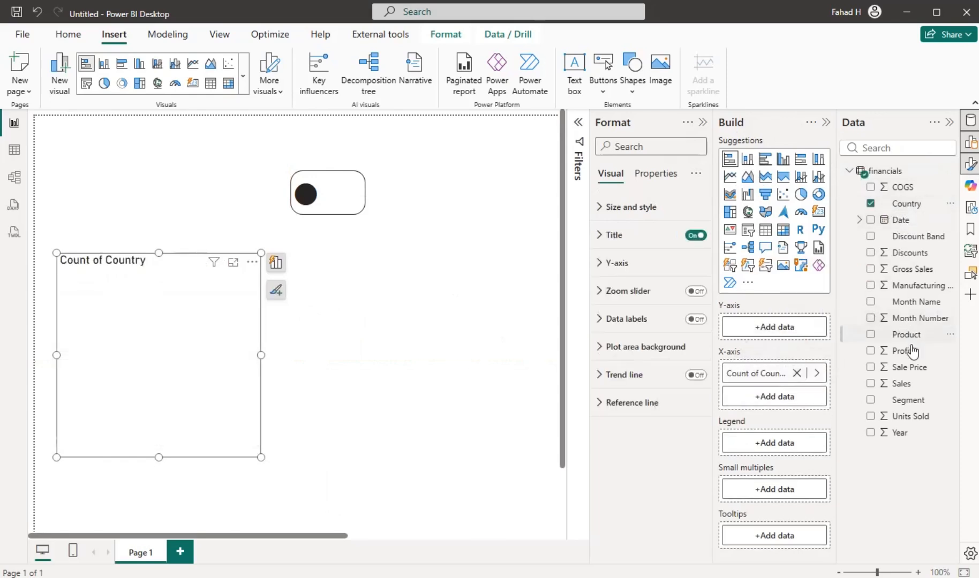
drag(913, 351, 758, 330)
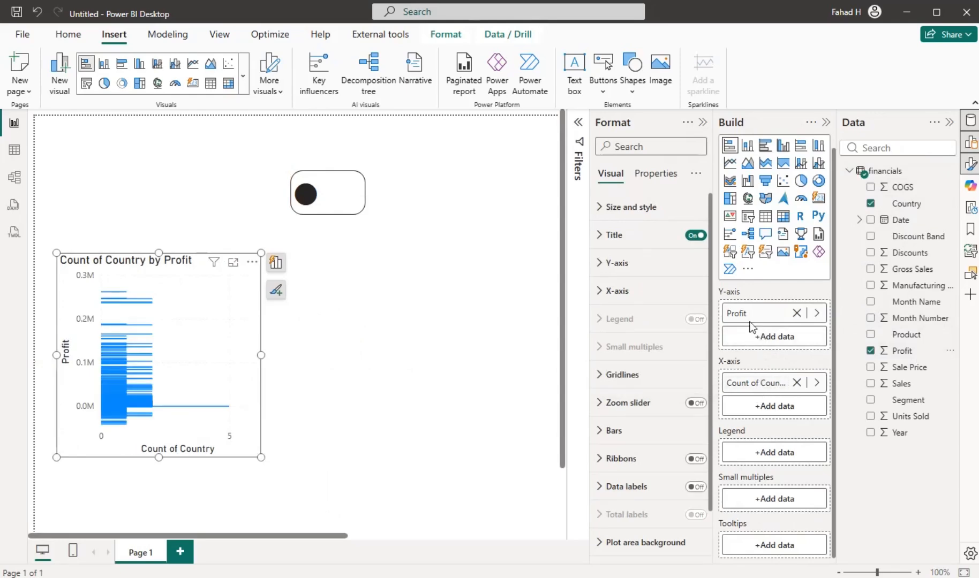
drag(752, 328, 760, 406)
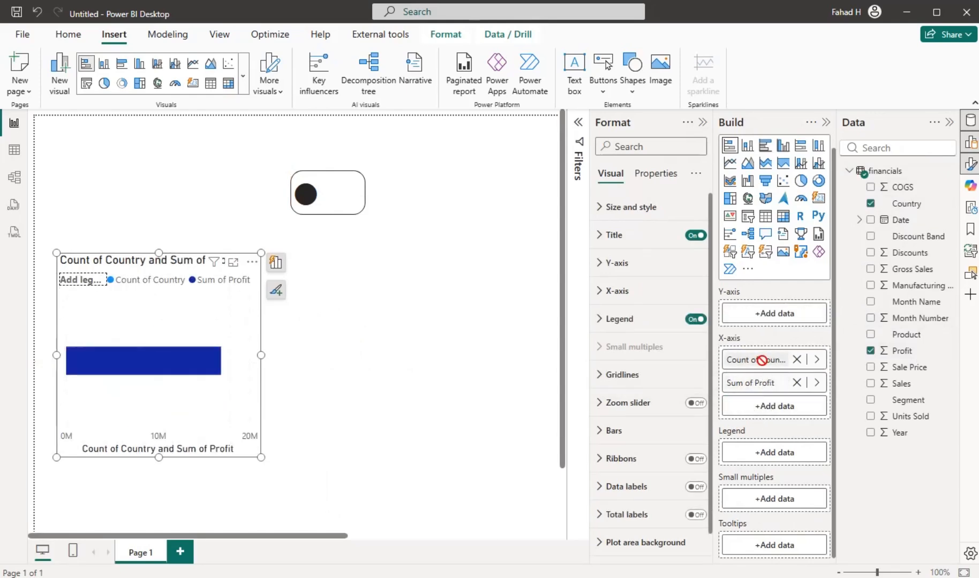
drag(760, 360, 755, 317)
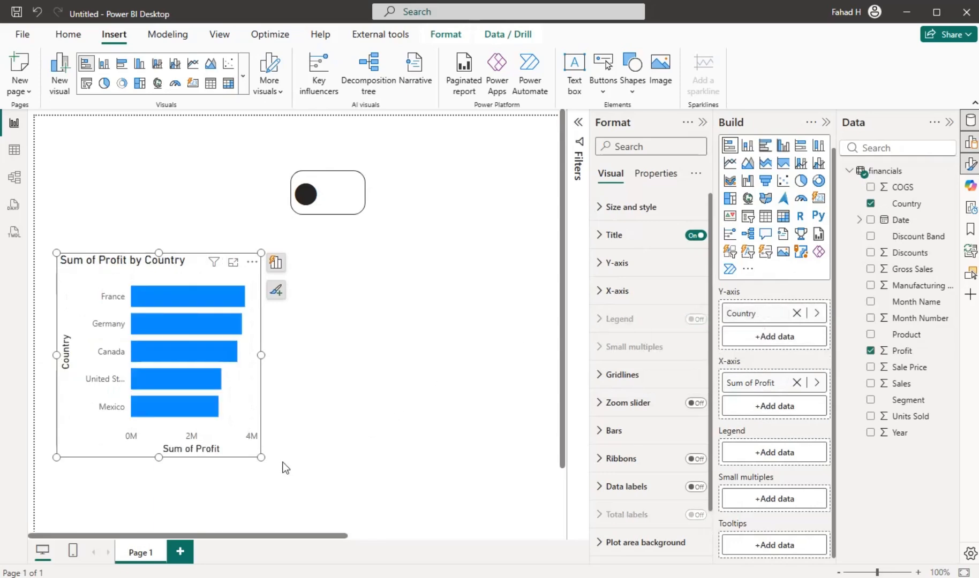
Enlarge the bar chart and place it in the lower-left area of the page.
drag(259, 459, 290, 489)
drag(267, 435, 253, 459)
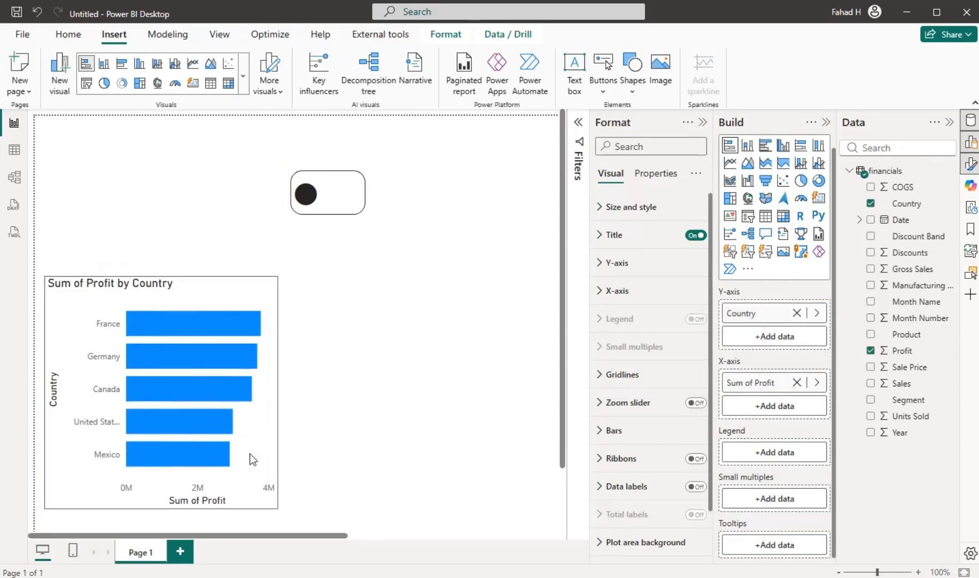
click(393, 403)
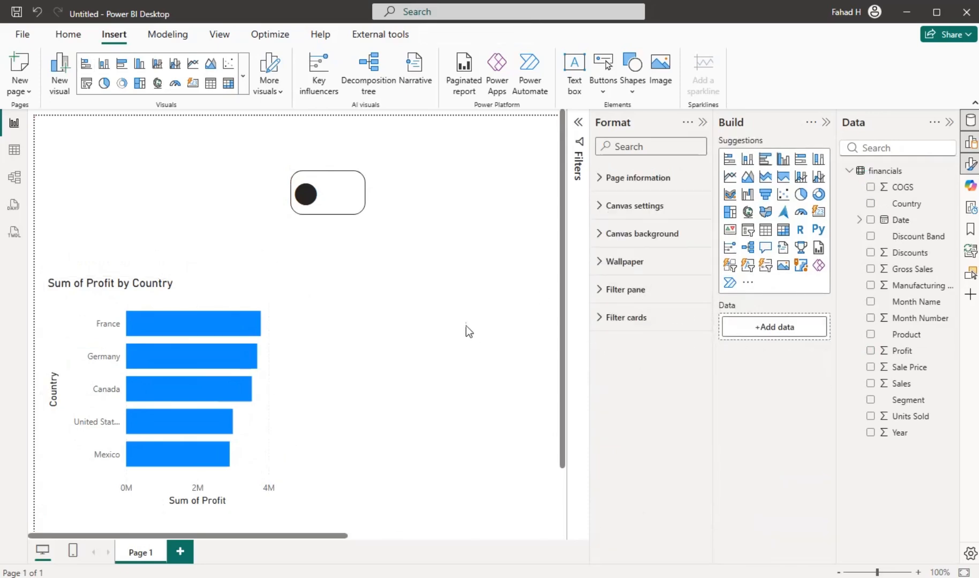
Add a table with Country, Profit and Year beside the bar chart, then shorten it and align it with the chart.
click(765, 230)
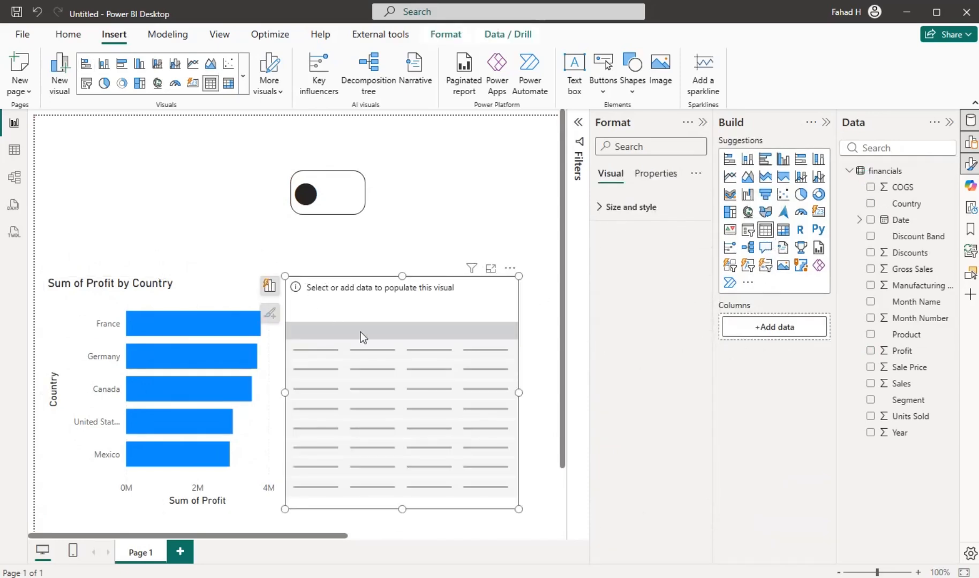
drag(371, 318, 391, 306)
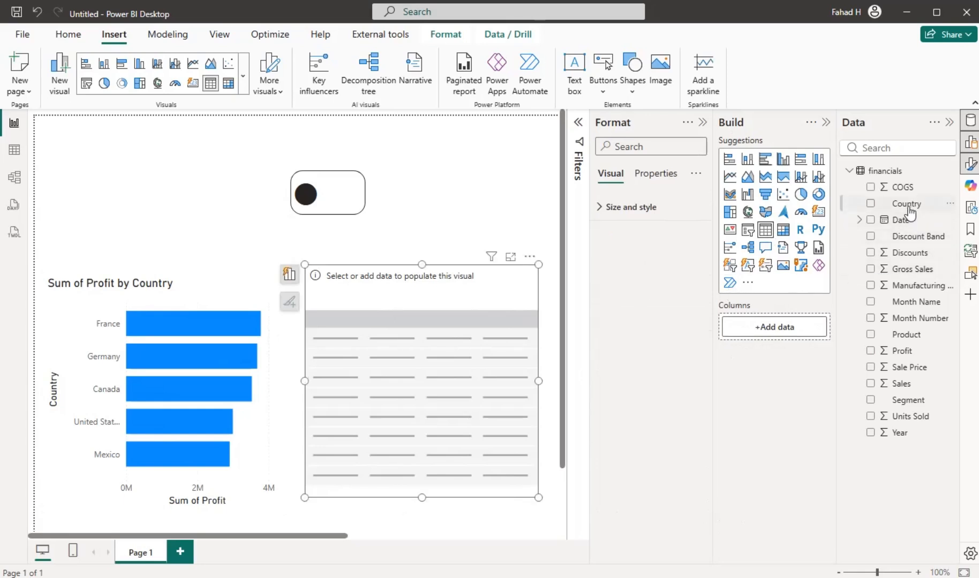
drag(909, 205, 814, 326)
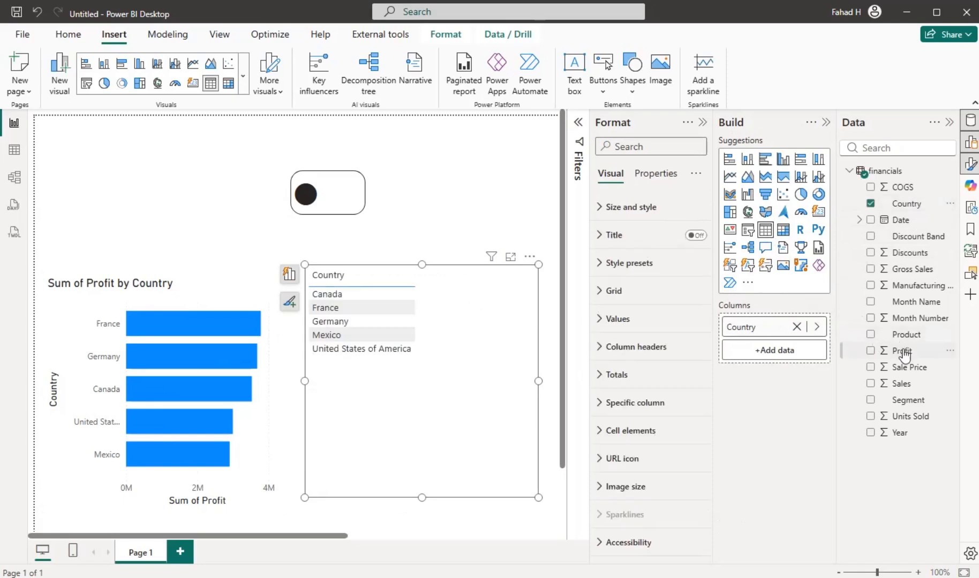
drag(902, 351, 784, 354)
drag(910, 434, 793, 375)
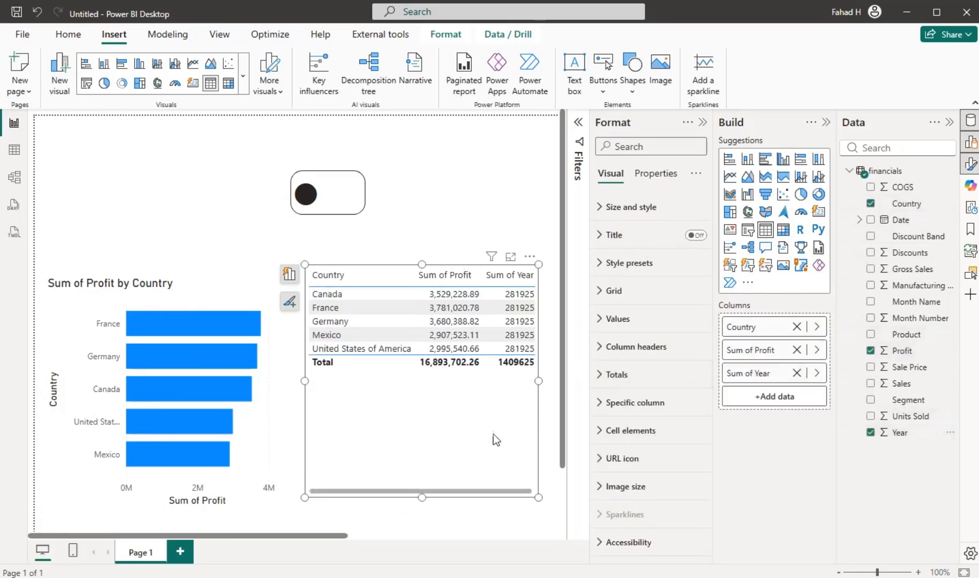
drag(425, 496, 411, 435)
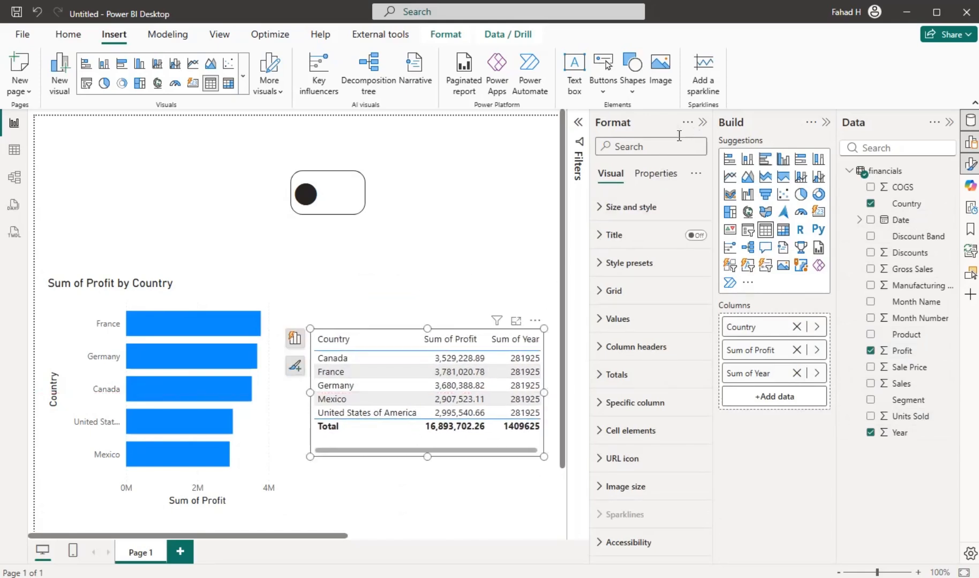
Test switching the toggle on and off with the bar chart and table on the page.
click(339, 202)
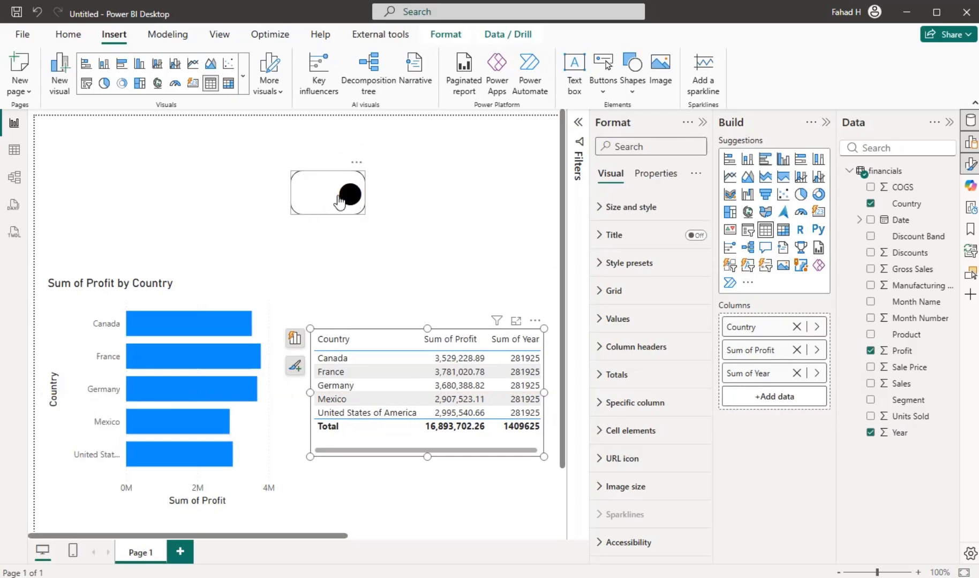
click(332, 203)
click(343, 202)
click(330, 206)
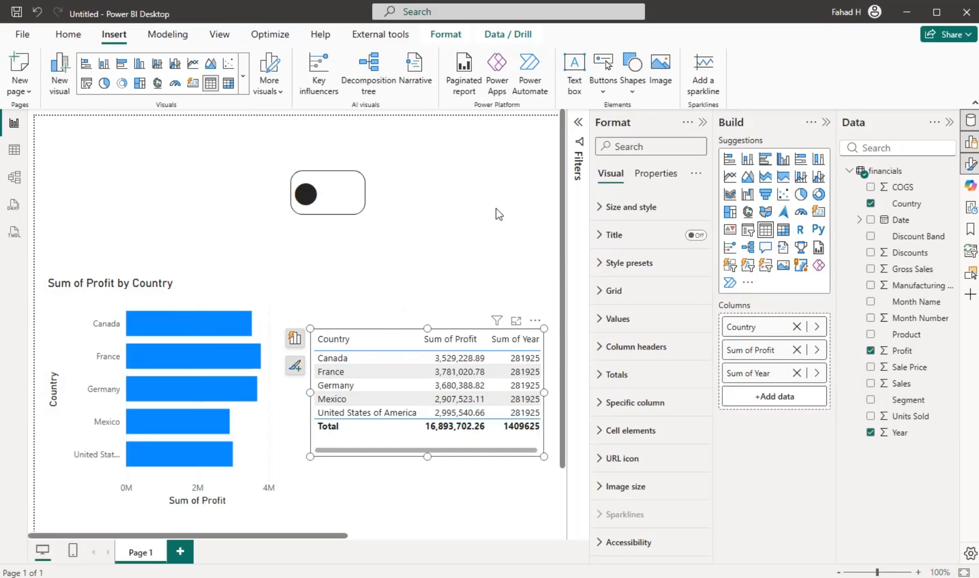
Show the Selection pane and identify the entries for the bar chart and the bookmark navigator.
click(219, 34)
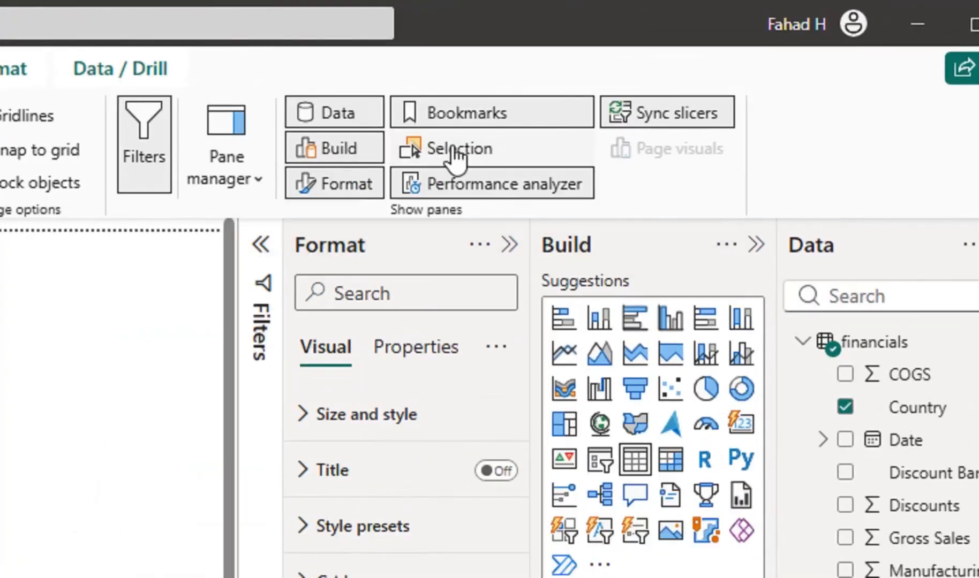
click(456, 153)
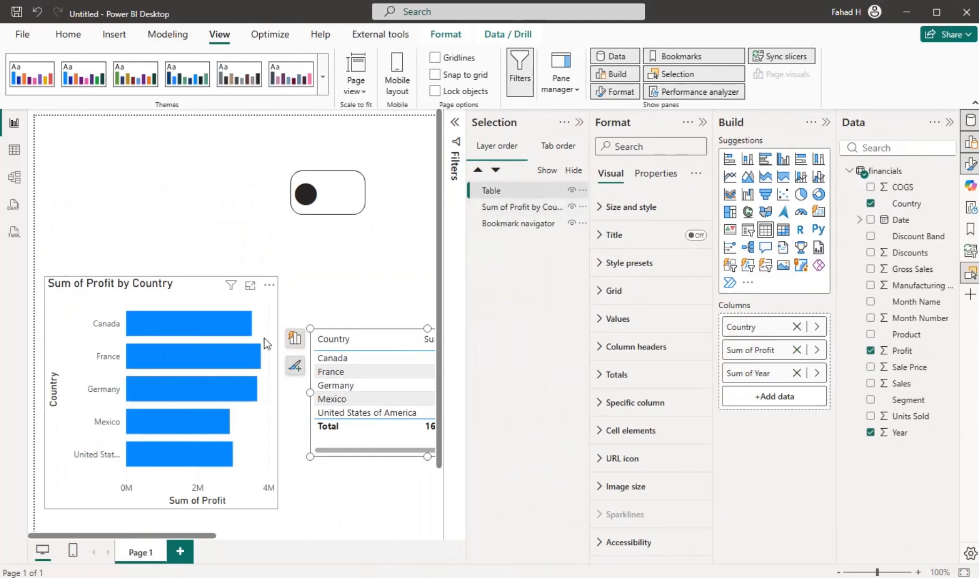
click(232, 292)
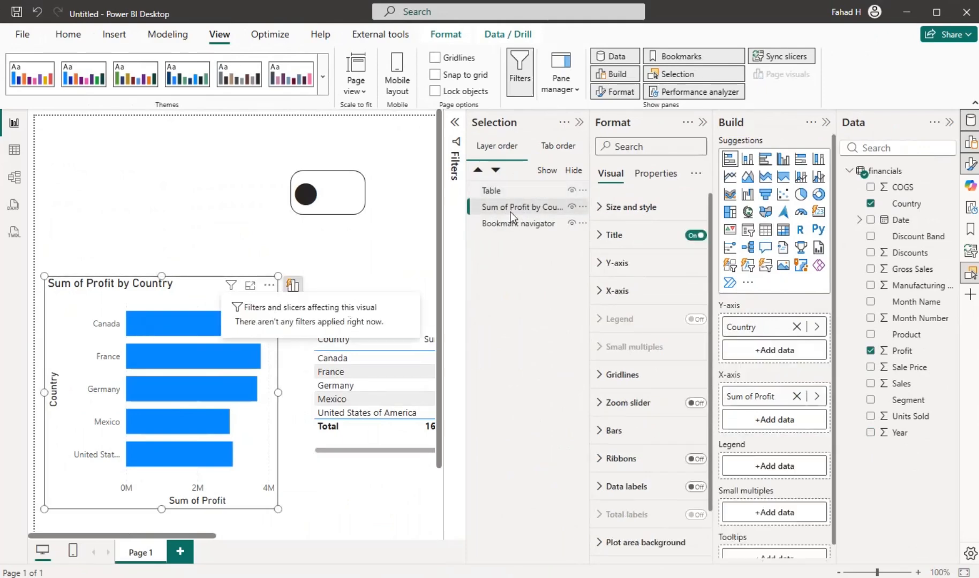
click(503, 224)
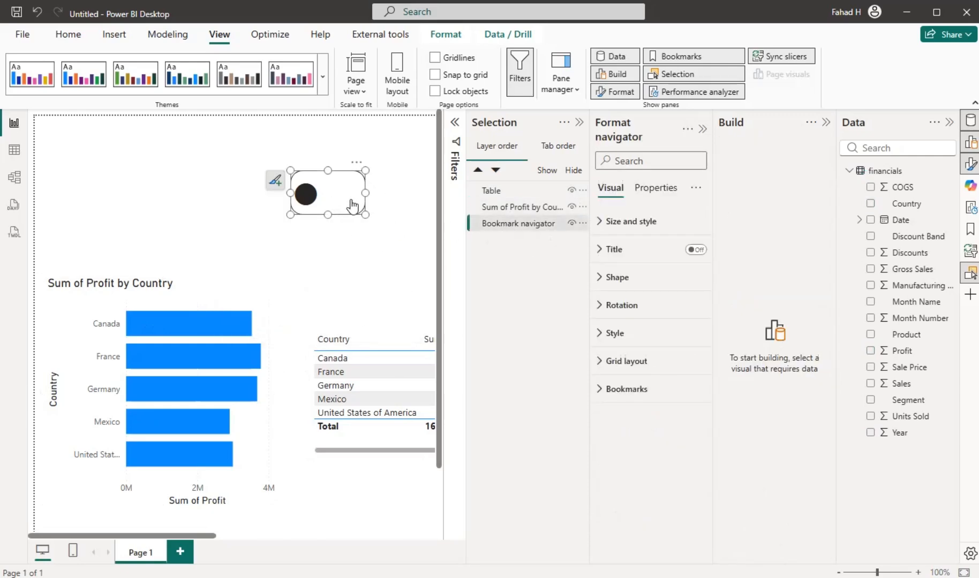
Show the Bookmarks pane next to the Selection pane and close the Format and Build panes.
click(970, 230)
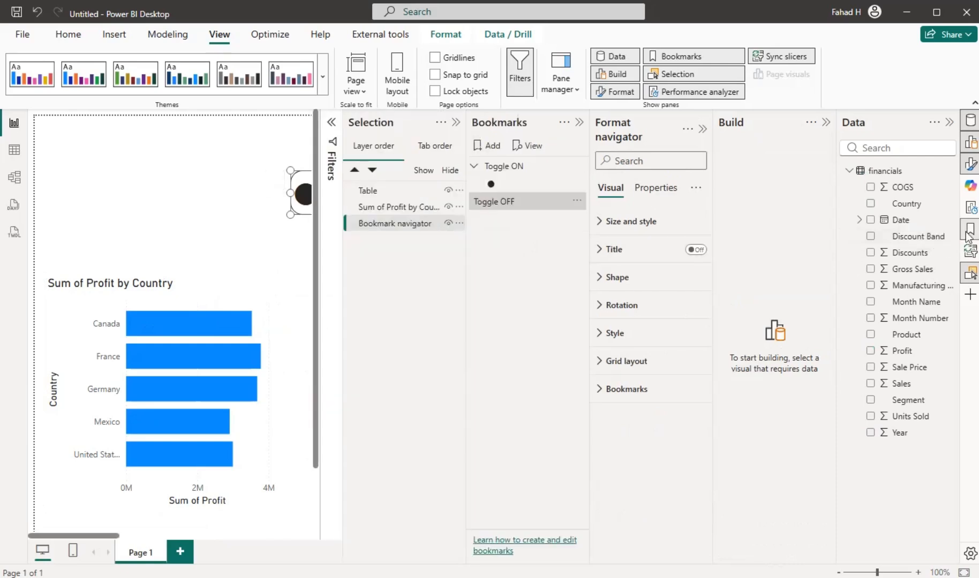
click(703, 129)
click(826, 123)
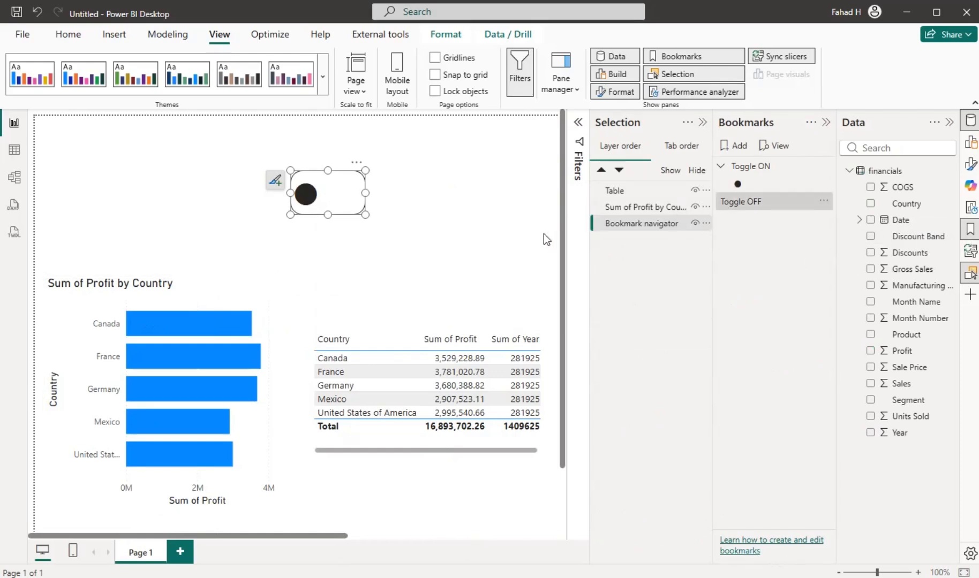
Apply the circle bookmark in the Toggle ON group and hide the table.
click(768, 184)
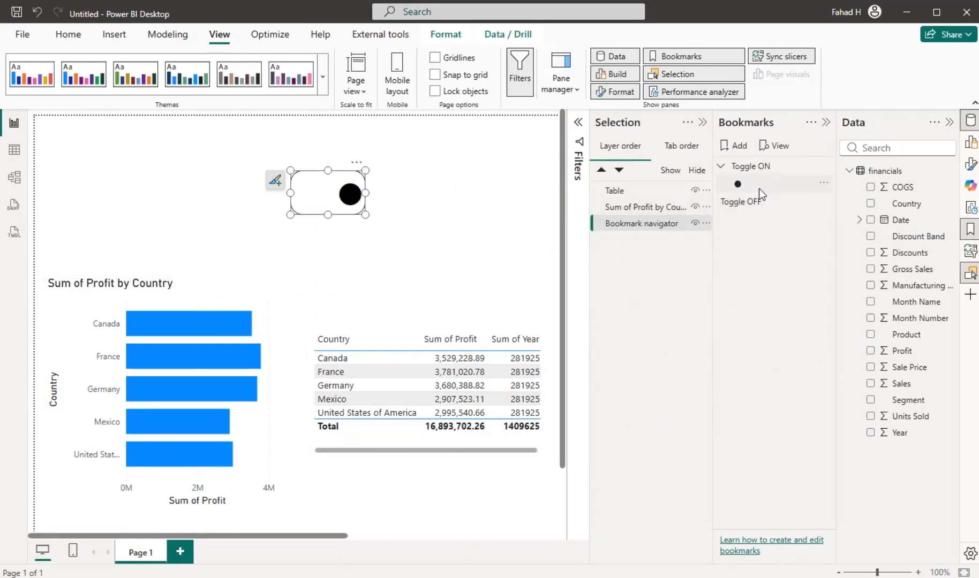
click(761, 186)
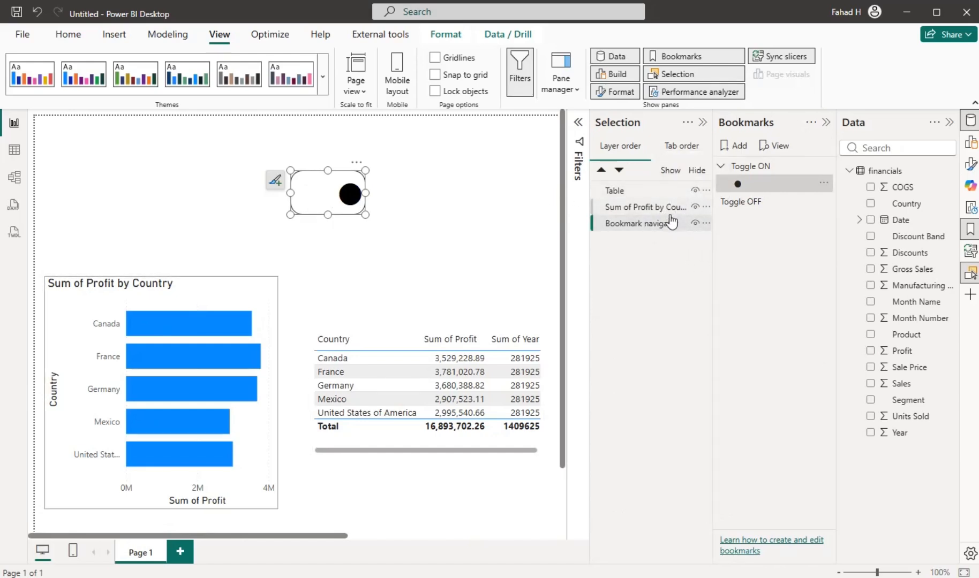
click(695, 190)
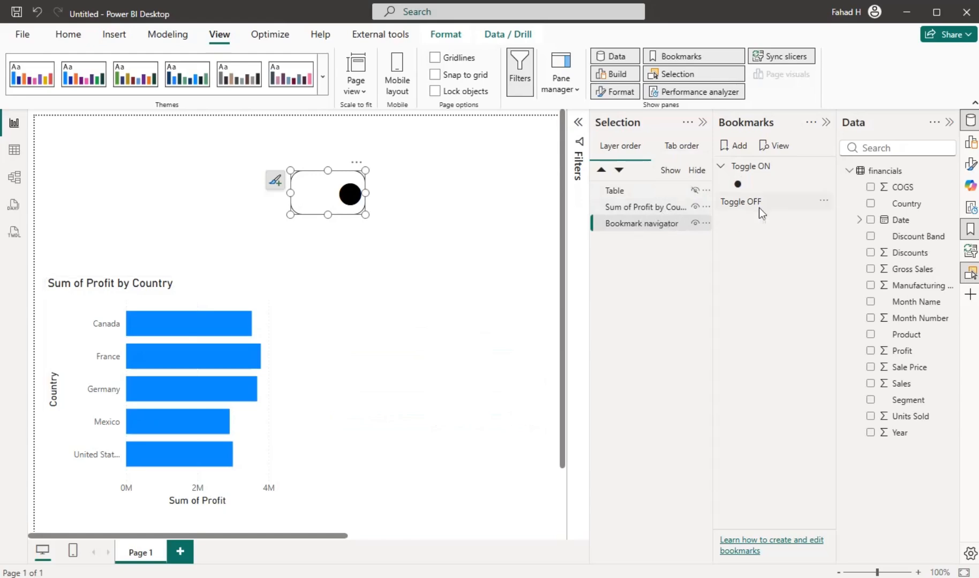
Update the circle bookmark in the Toggle ON group with the table hidden, and make the table visible again.
click(824, 184)
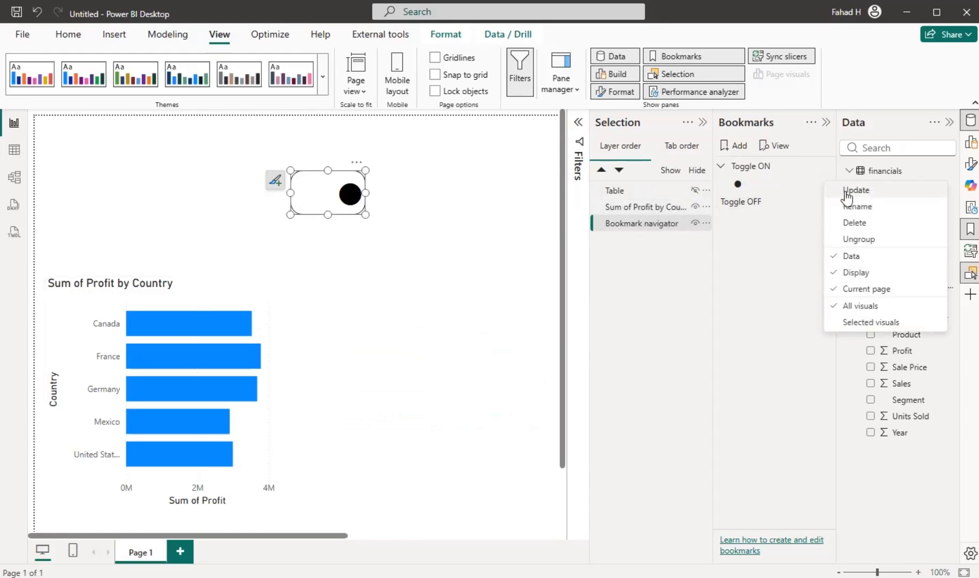
click(846, 193)
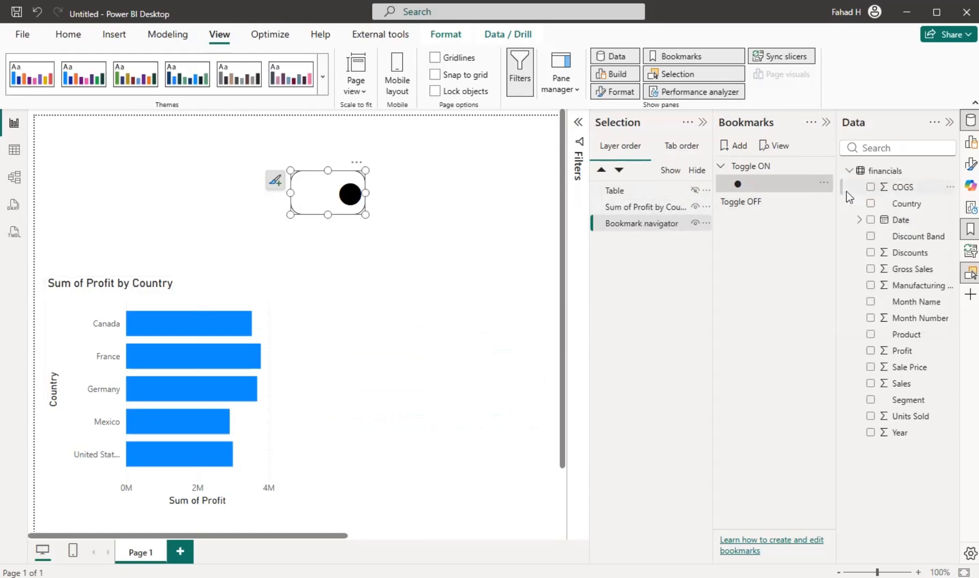
click(695, 192)
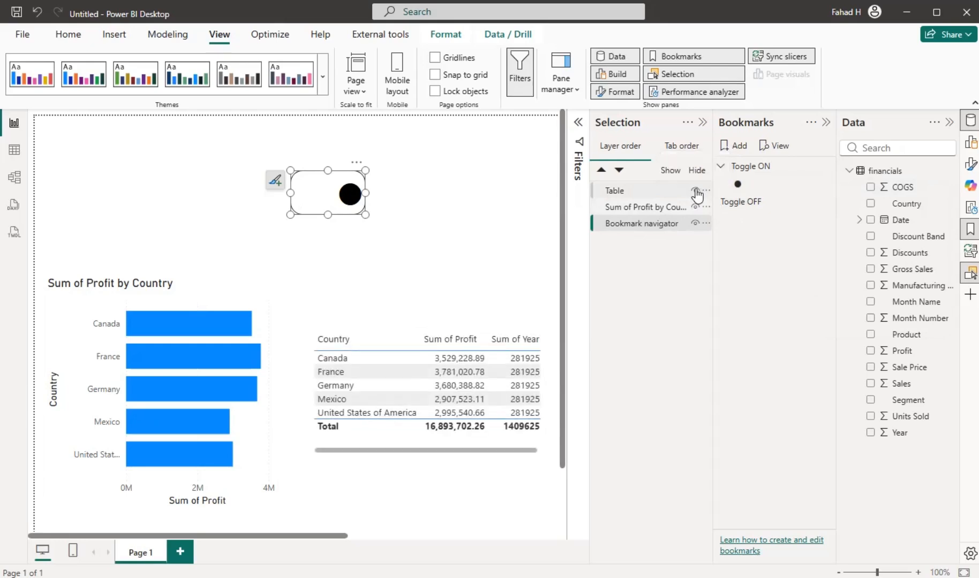
Apply the Toggle OFF bookmark, hide the Sum of Profit by Country bar chart and update the bookmark with that state.
click(782, 204)
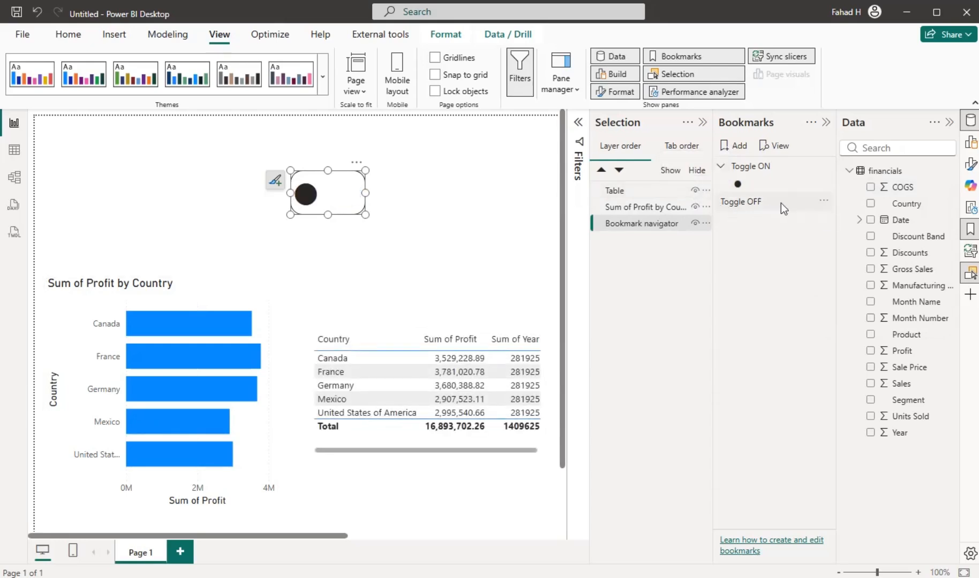
click(694, 207)
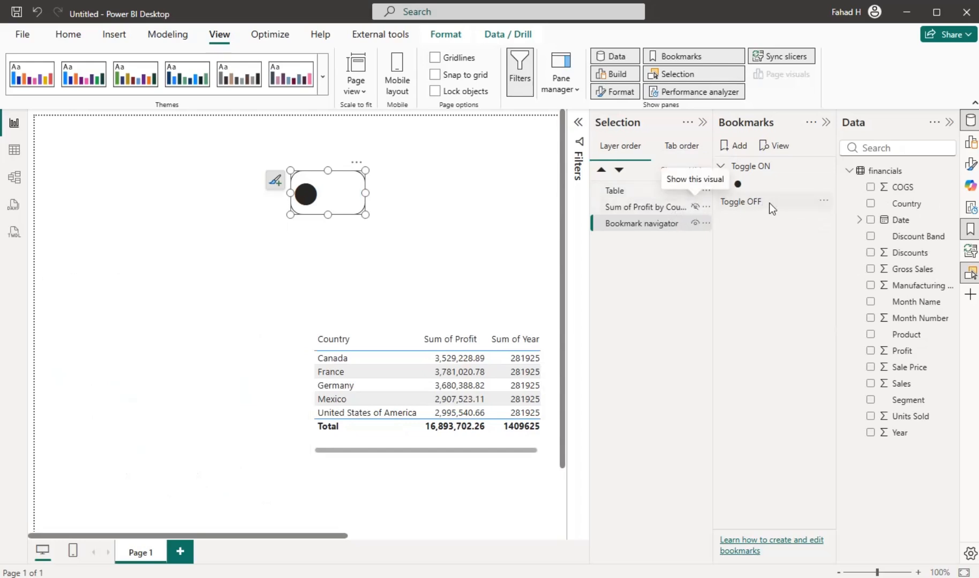
click(823, 200)
click(851, 211)
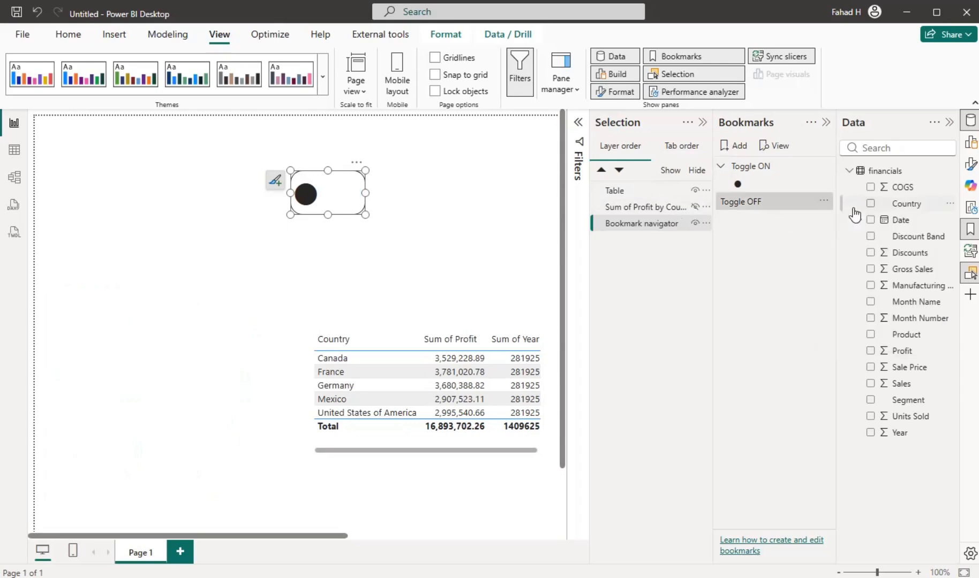
click(377, 246)
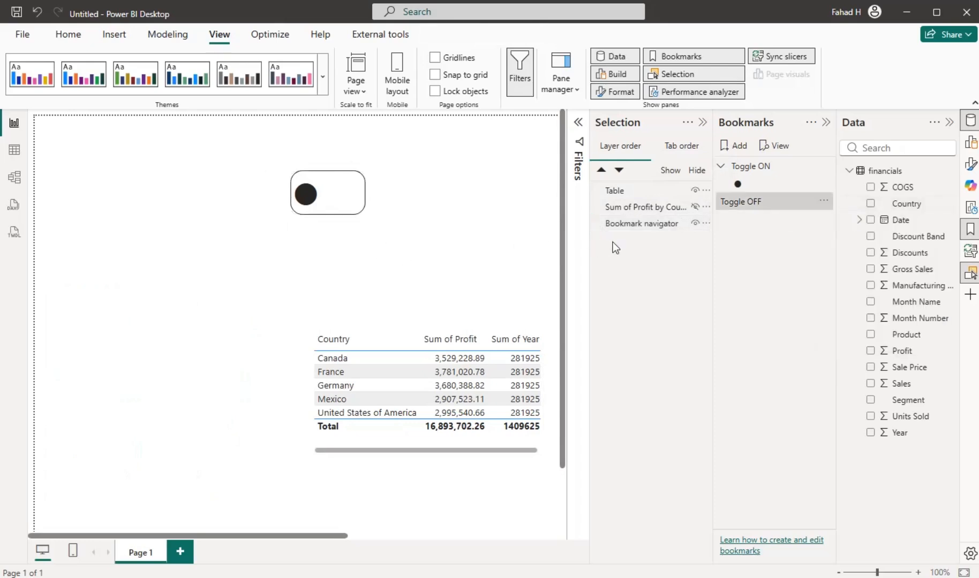
Show the bar chart again and test the toggle by switching it repeatedly between the bar chart and the table.
click(694, 207)
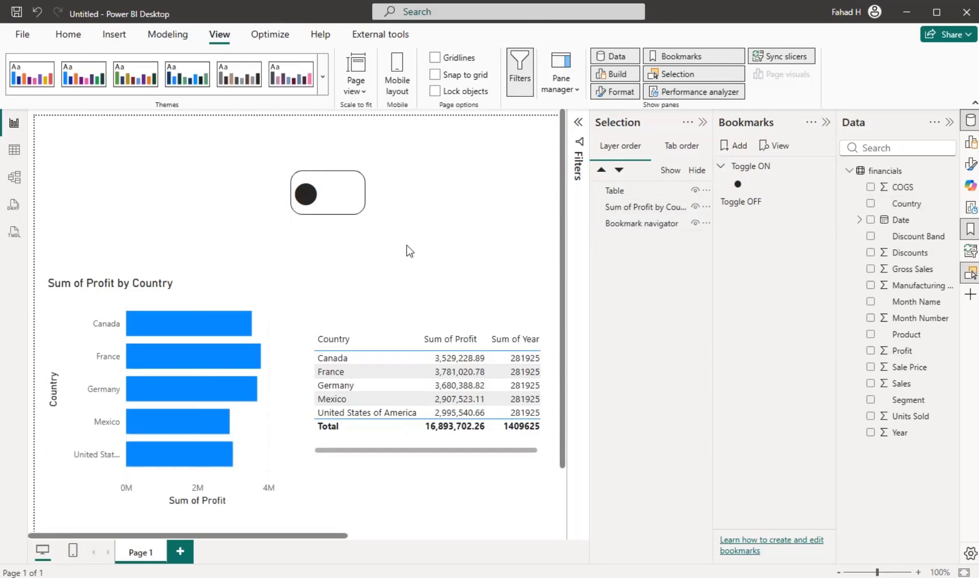
ctrl+click(349, 203)
ctrl+click(308, 209)
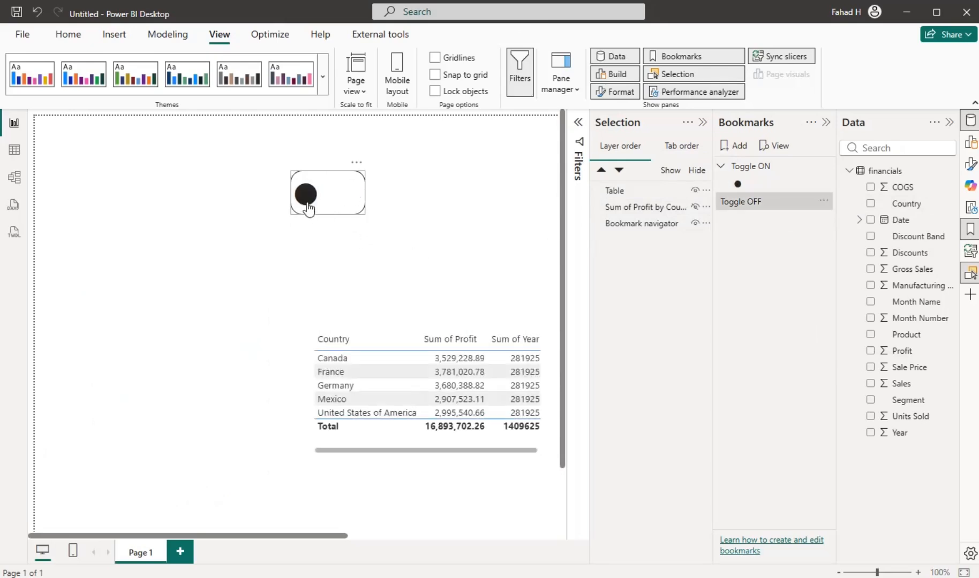
ctrl+click(320, 204)
ctrl+click(352, 202)
ctrl+click(318, 208)
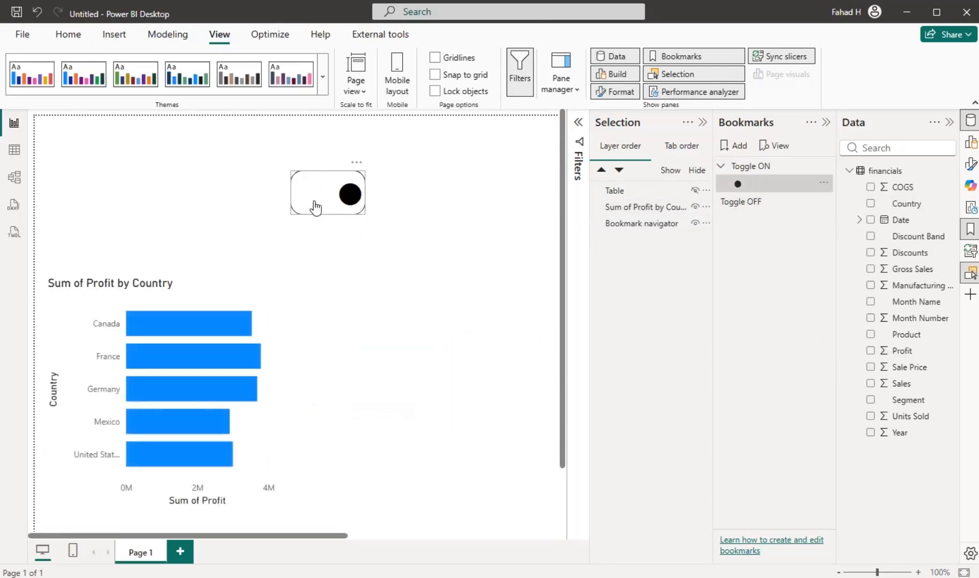
ctrl+click(346, 203)
ctrl+click(321, 209)
ctrl+click(322, 208)
ctrl+click(320, 210)
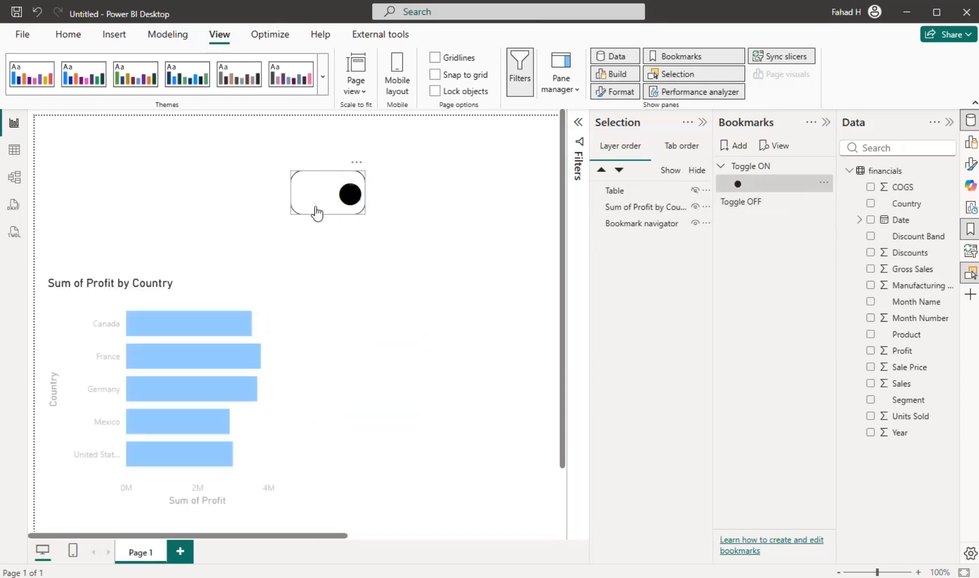
ctrl+click(313, 208)
ctrl+click(351, 203)
ctrl+click(318, 208)
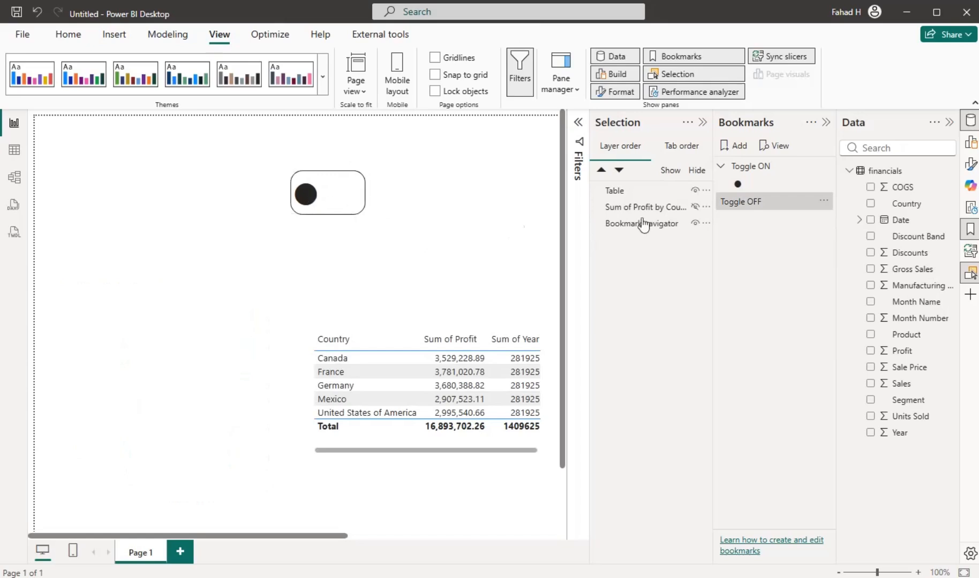
Make the hidden bar chart visible alongside the table.
click(695, 207)
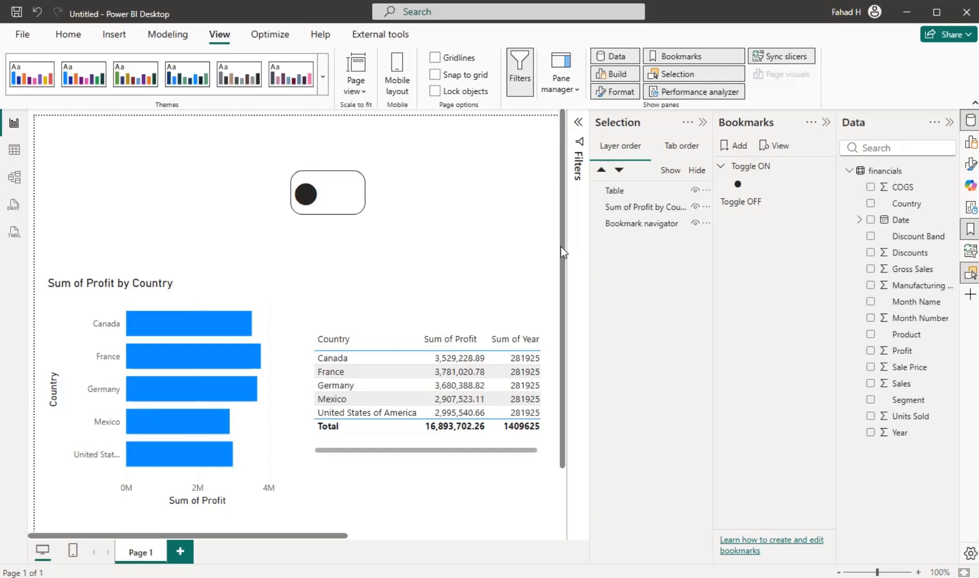
Switch to the web browser and show the YouTube channel's playlists page.
click(543, 577)
click(209, 11)
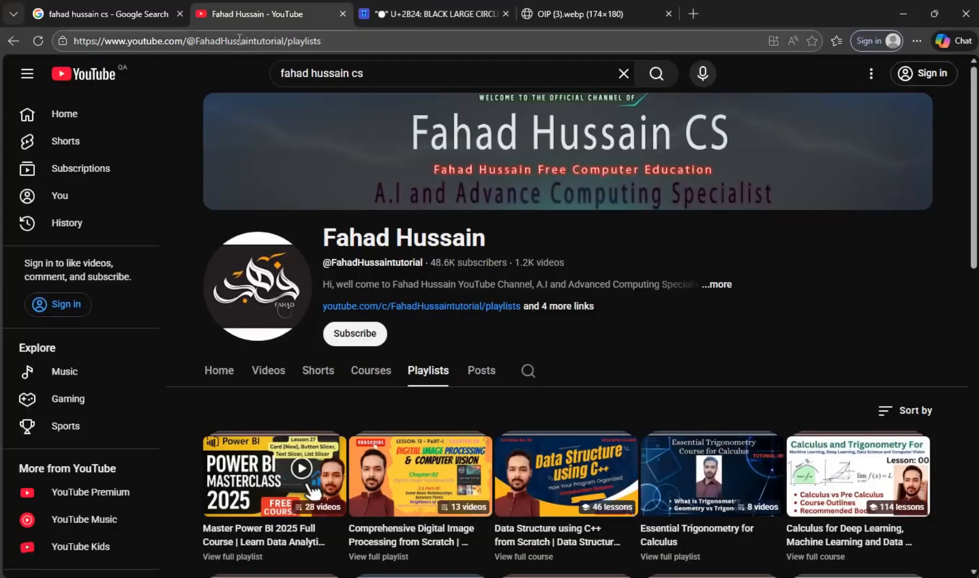